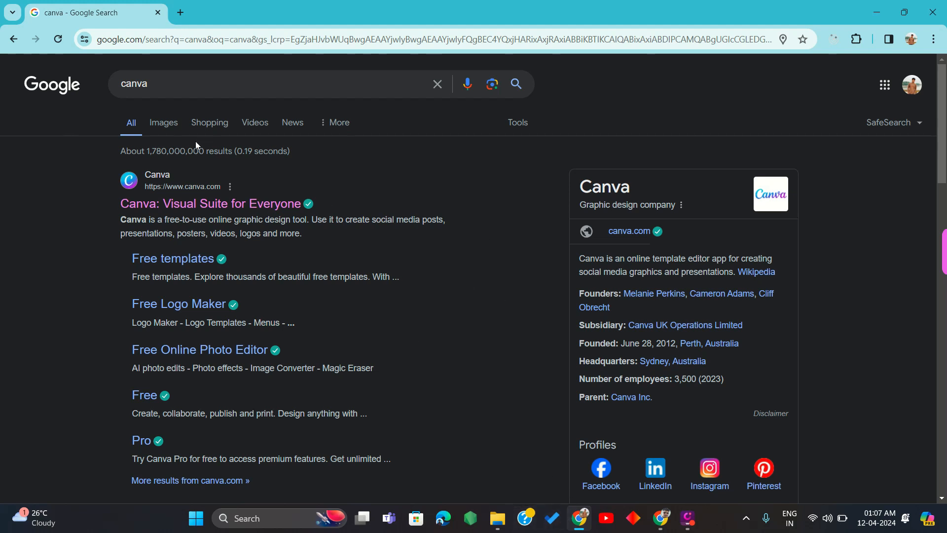
# Step: Search Google for "canva" and open the official Canva website from the results
pyautogui.click(148, 83)
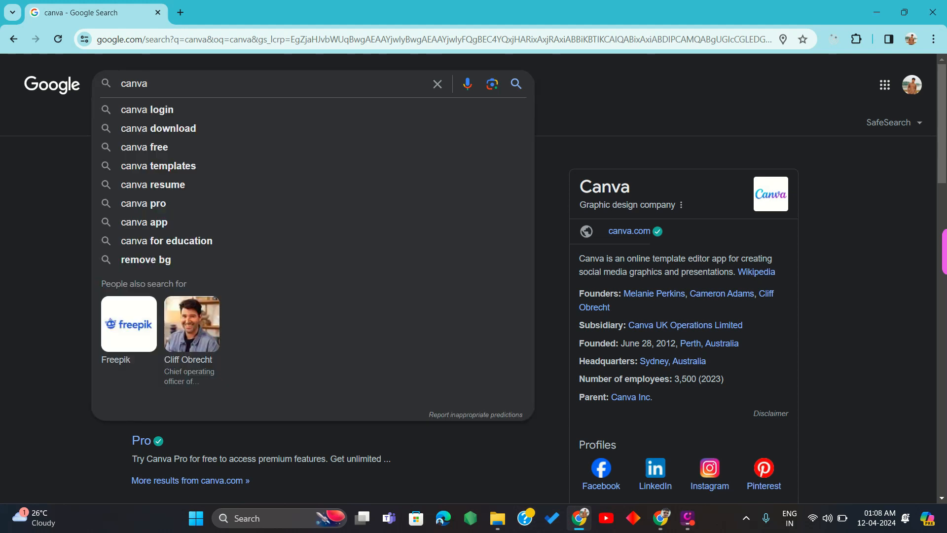
pyautogui.press('BackSpace')
pyautogui.press('BackSpace')
pyautogui.press('BackSpace')
pyautogui.press('BackSpace')
pyautogui.press('BackSpace')
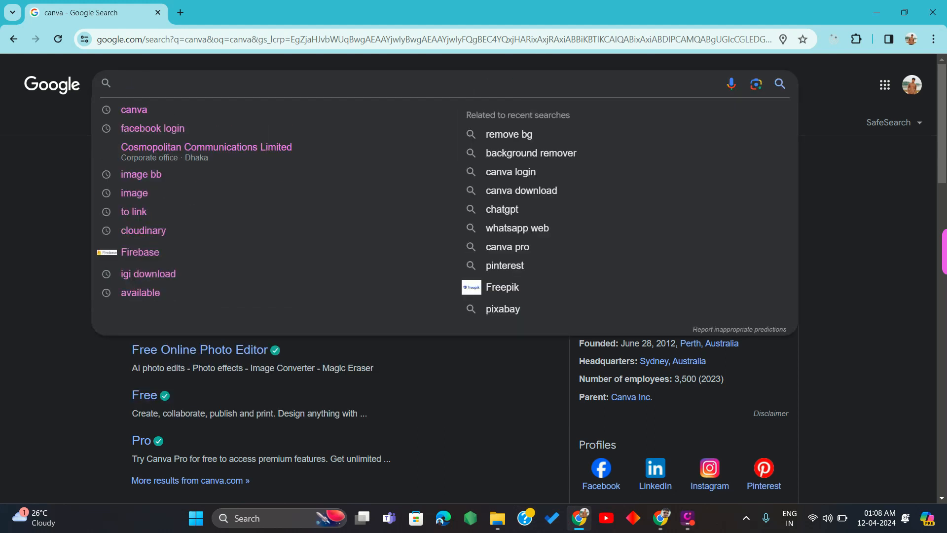
pyautogui.write('canva')
pyautogui.press('Return')
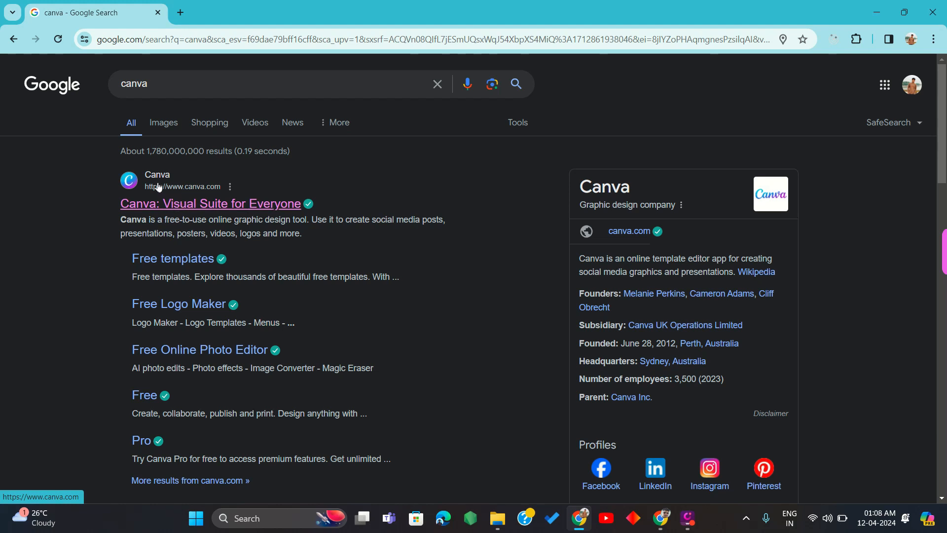
pyautogui.click(194, 202)
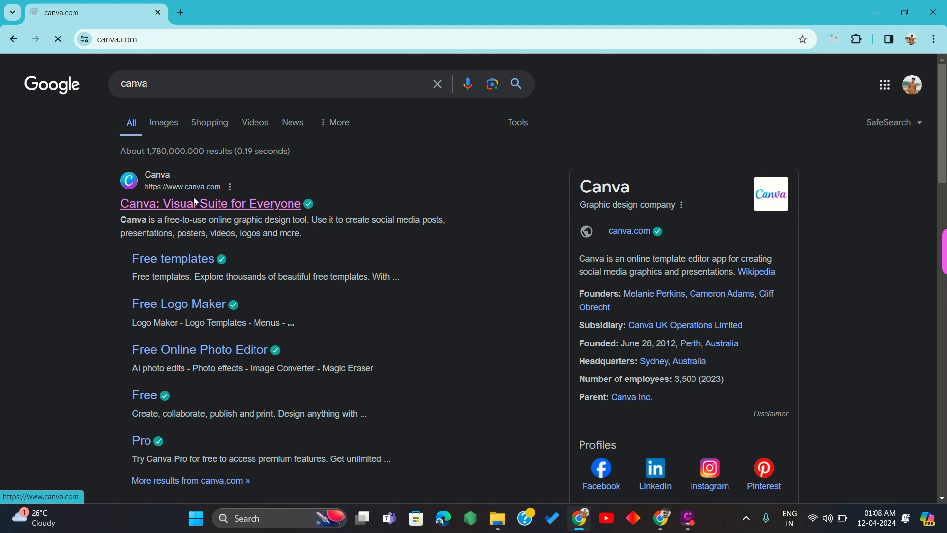
# Step: Look over the Canva landing page and its sign-up options, and close the sign-up dialog
pyautogui.scroll(-3, 194, 201)
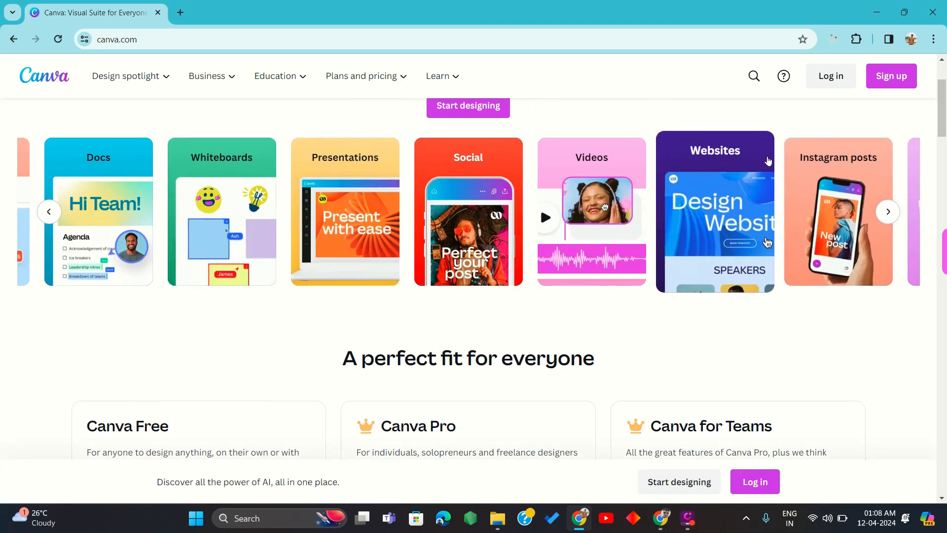
pyautogui.scroll(3, 620, 162)
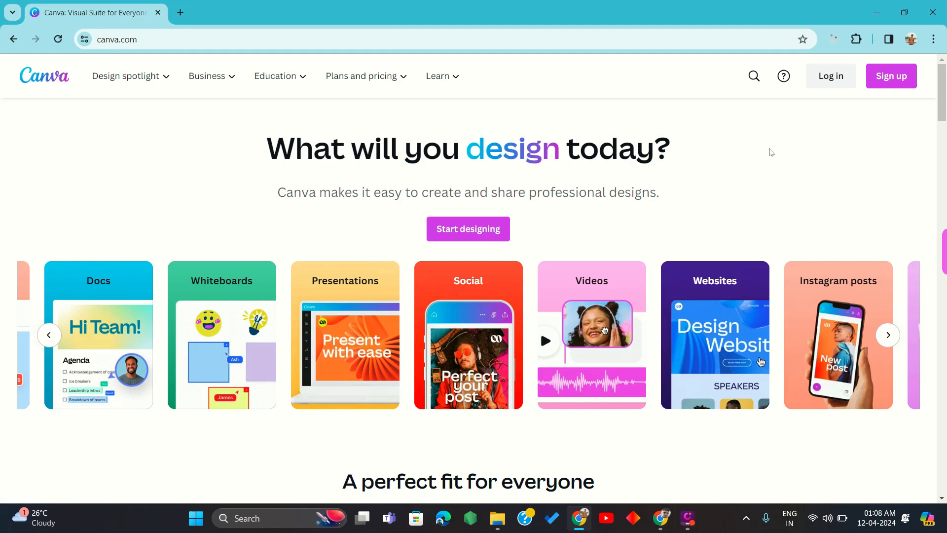
pyautogui.click(890, 76)
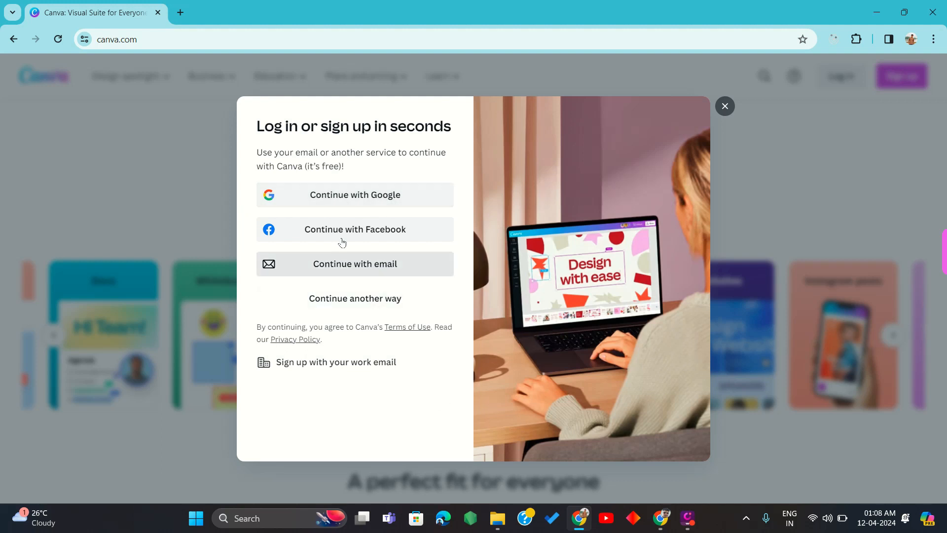
pyautogui.click(725, 104)
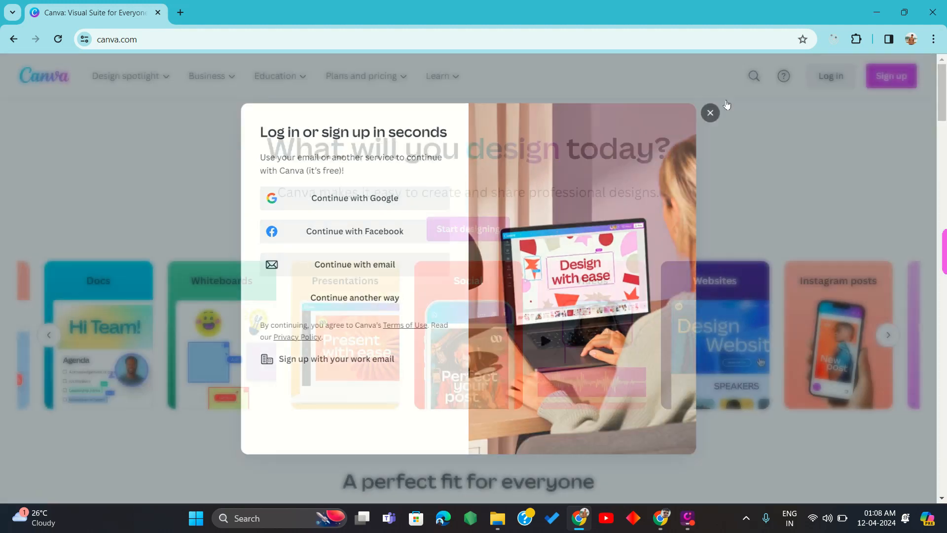
# Step: Switch to the Chrome window with the signed-in profile, open Canva and create a blank YouTube Thumbnail design
pyautogui.click(658, 516)
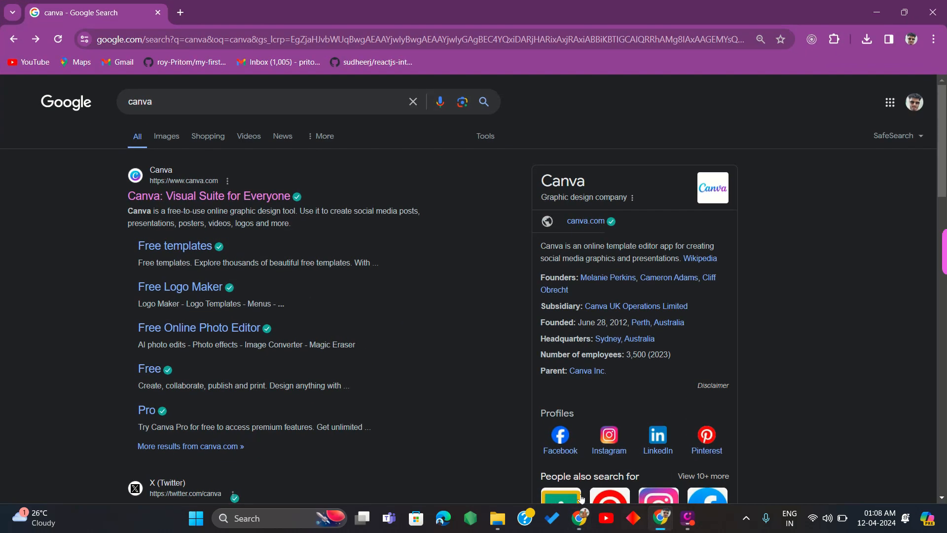
pyautogui.click(210, 197)
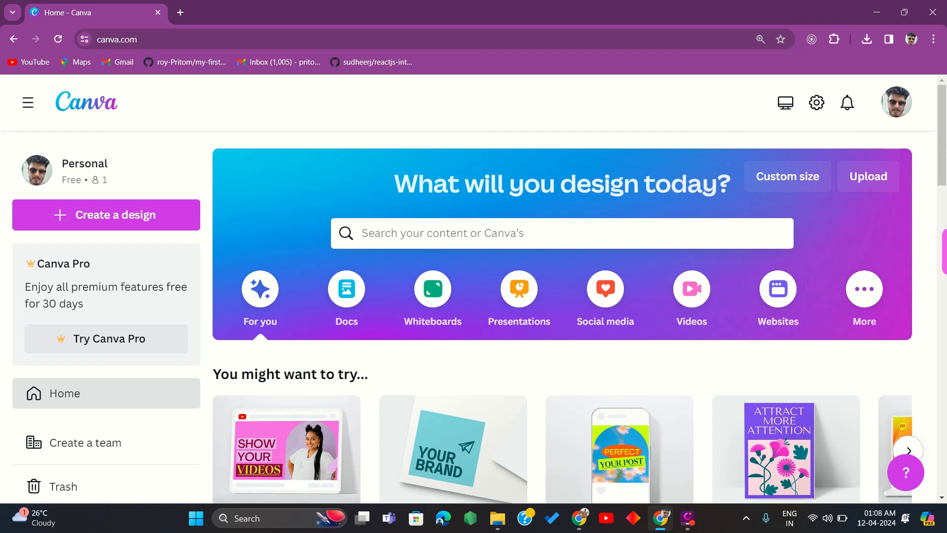
pyautogui.click(101, 222)
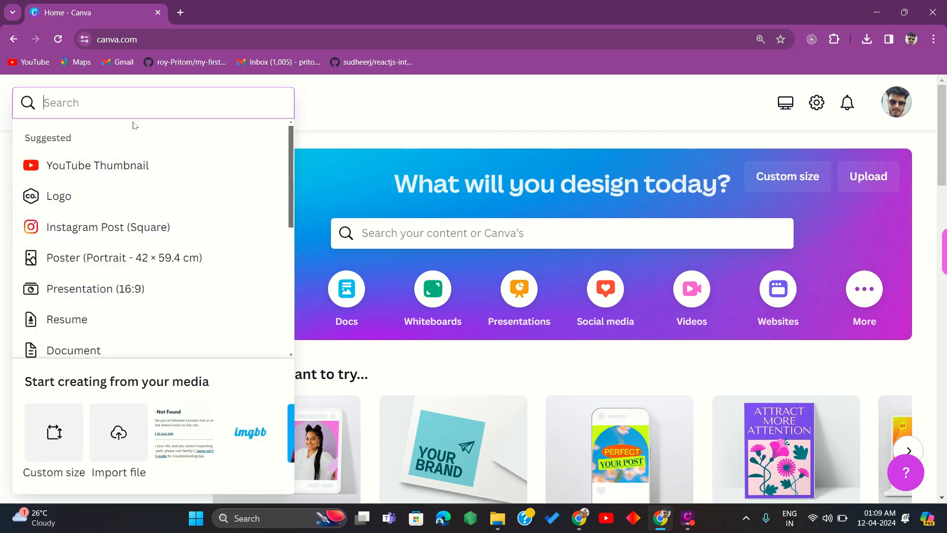
pyautogui.write('y')
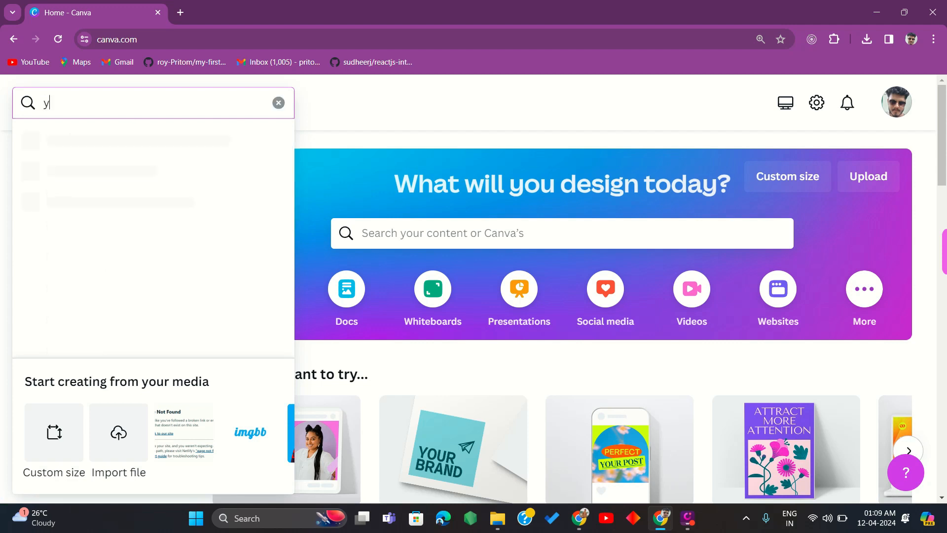
pyautogui.write('outu')
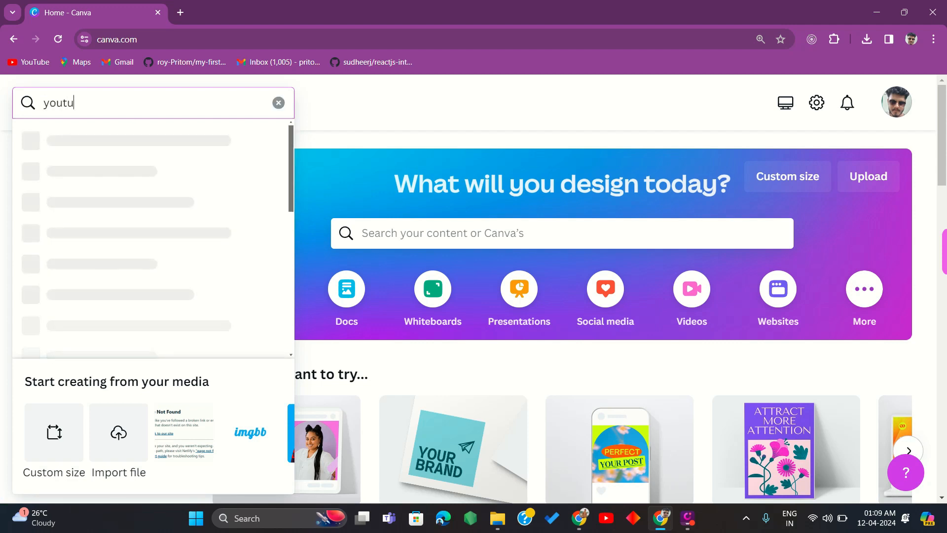
pyautogui.write('be thu')
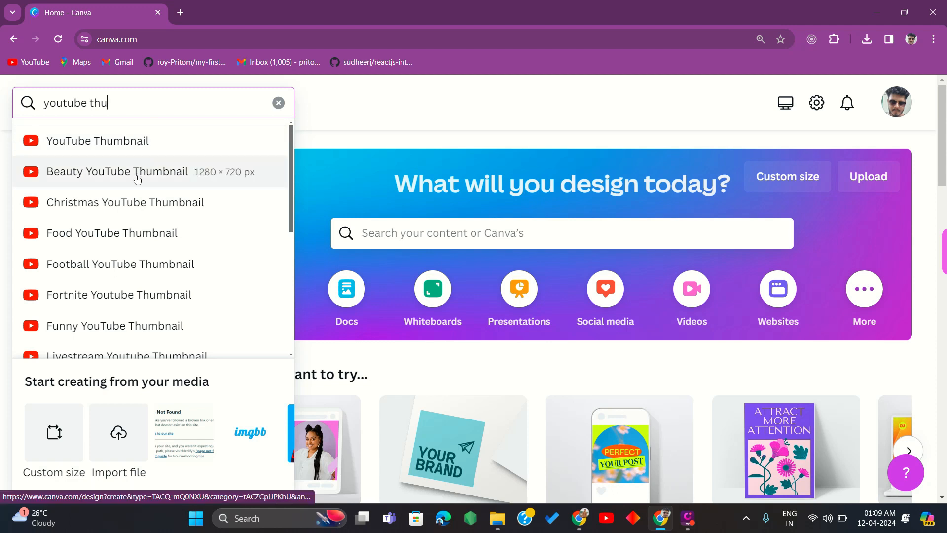
pyautogui.click(105, 143)
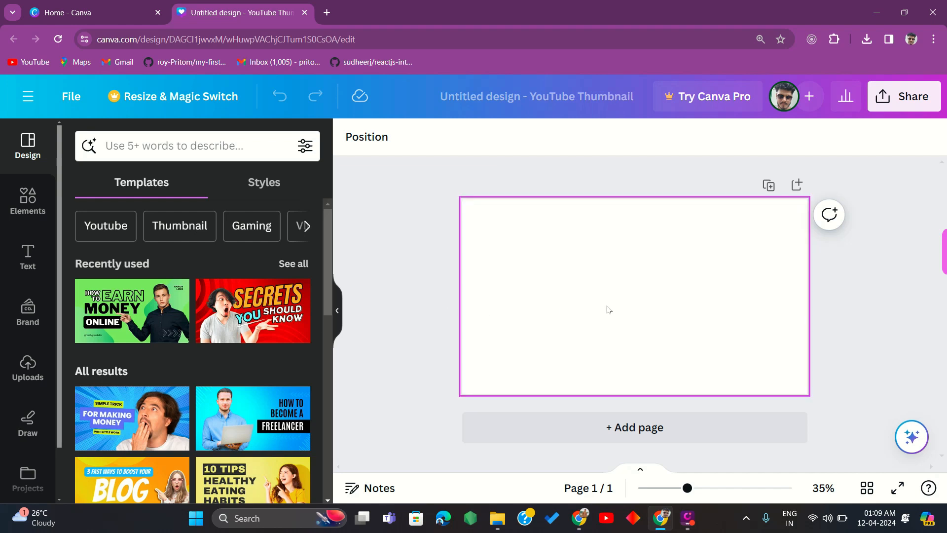
# Step: Upload the image "download (1).jfif" from the Saved Pictures folder inside Pictures
pyautogui.click(607, 308)
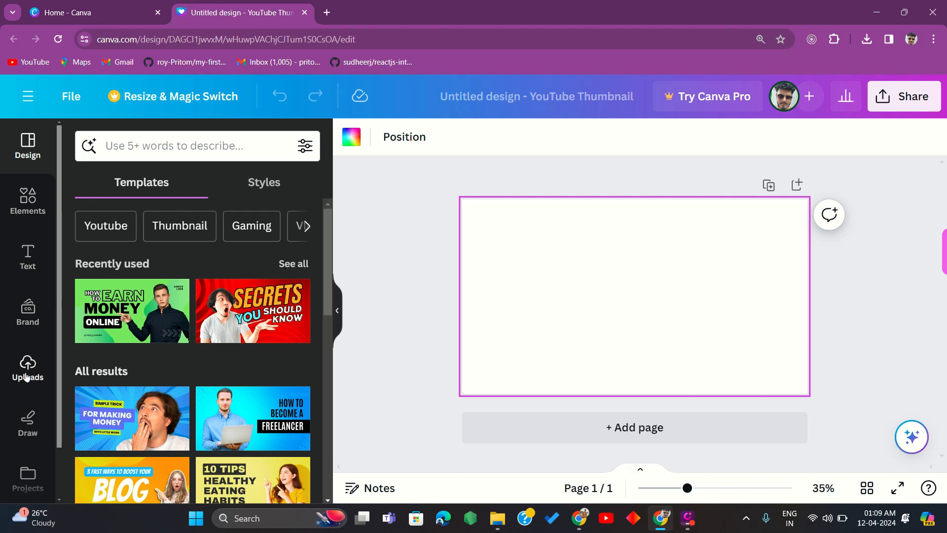
pyautogui.click(27, 370)
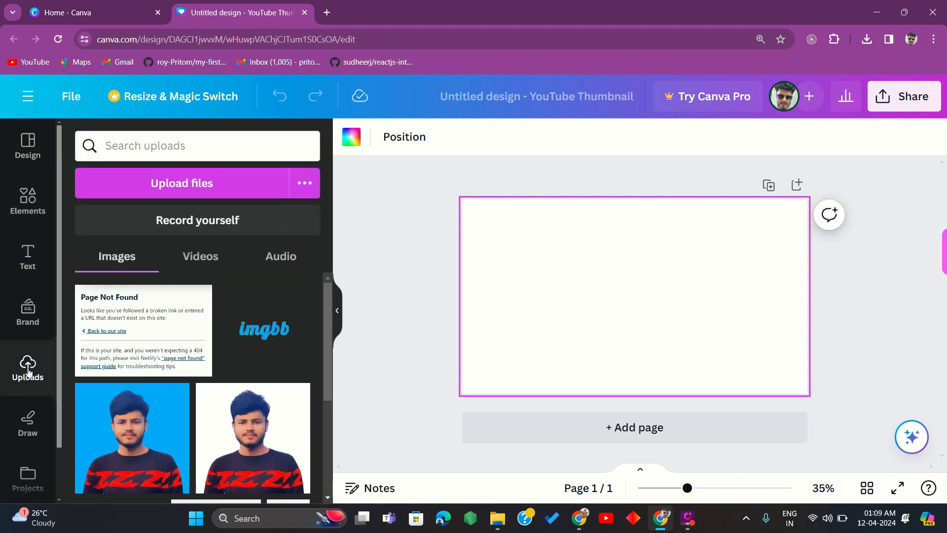
pyautogui.scroll(-5, 180, 345)
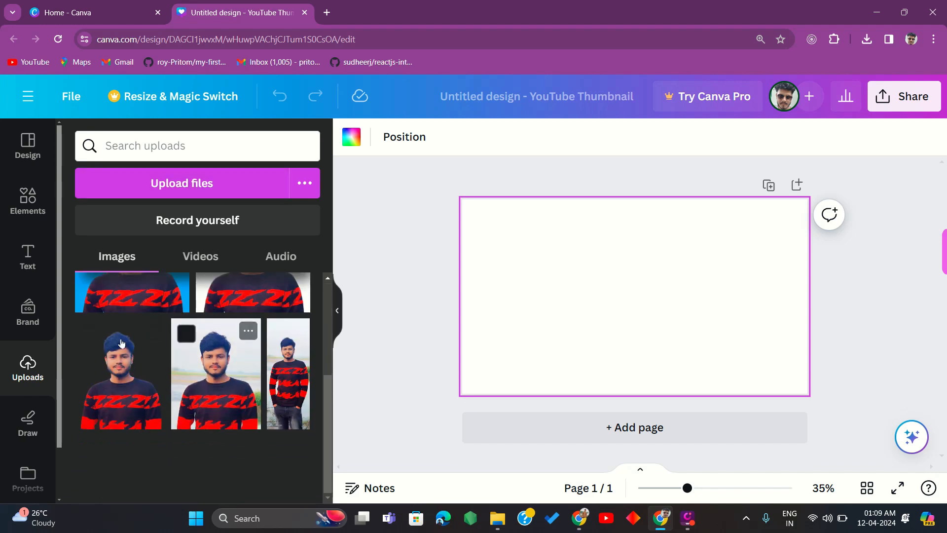
pyautogui.scroll(4, 156, 356)
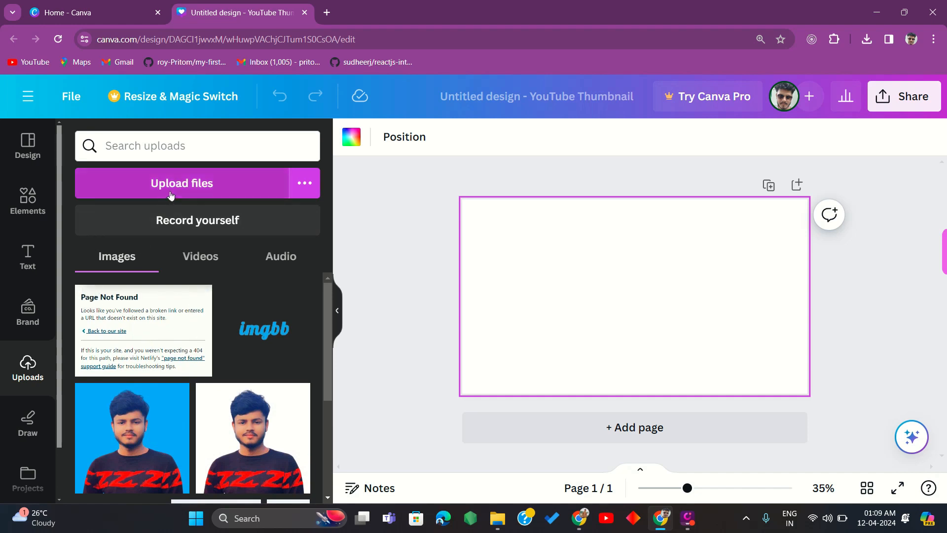
pyautogui.click(172, 191)
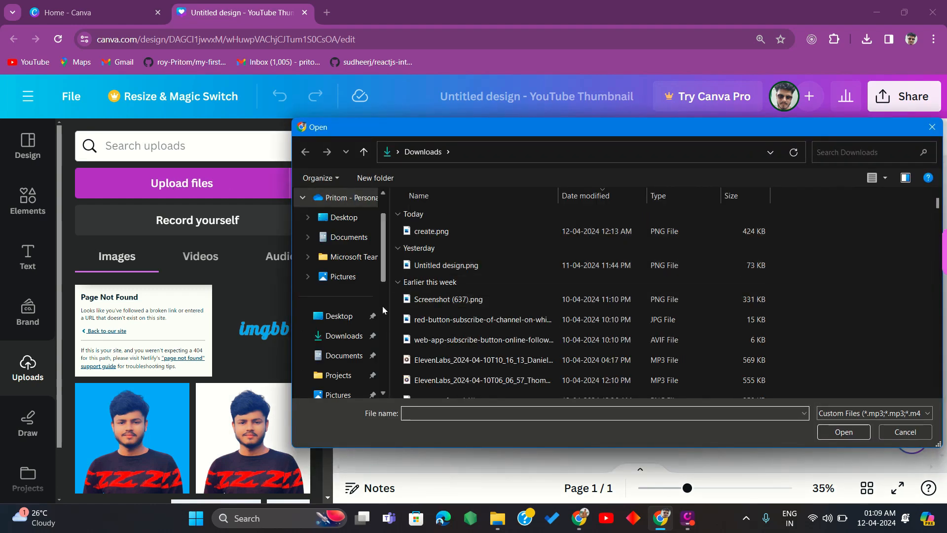
pyautogui.scroll(-2, 332, 336)
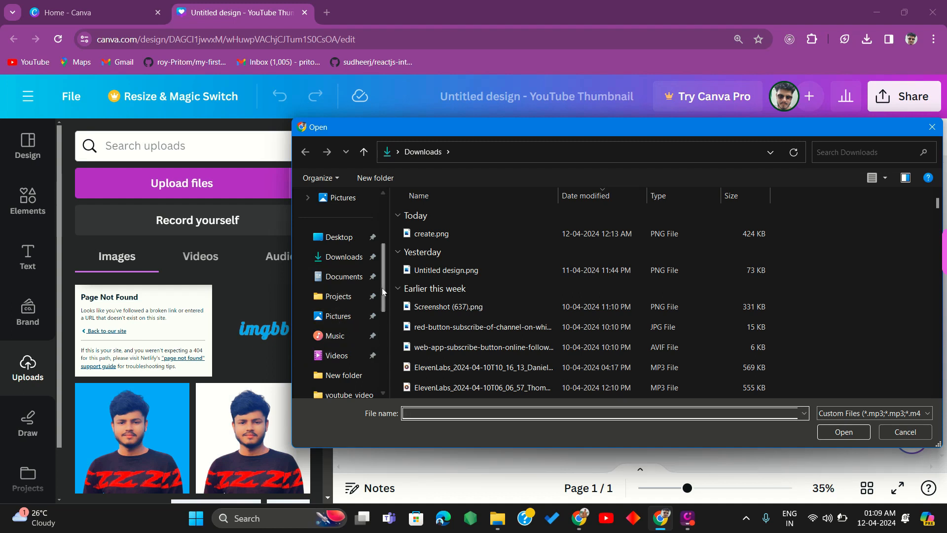
pyautogui.scroll(2, 381, 293)
pyautogui.click(341, 237)
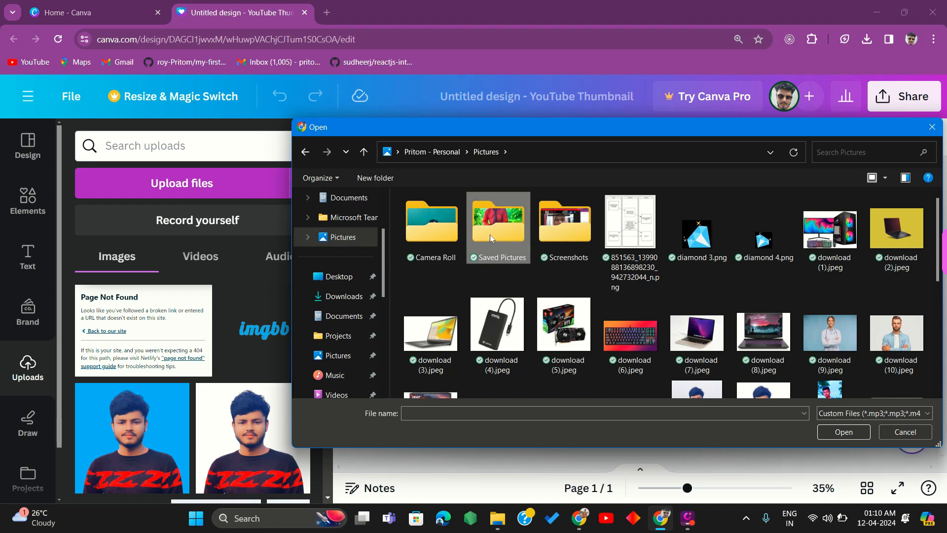
pyautogui.doubleClick(491, 238)
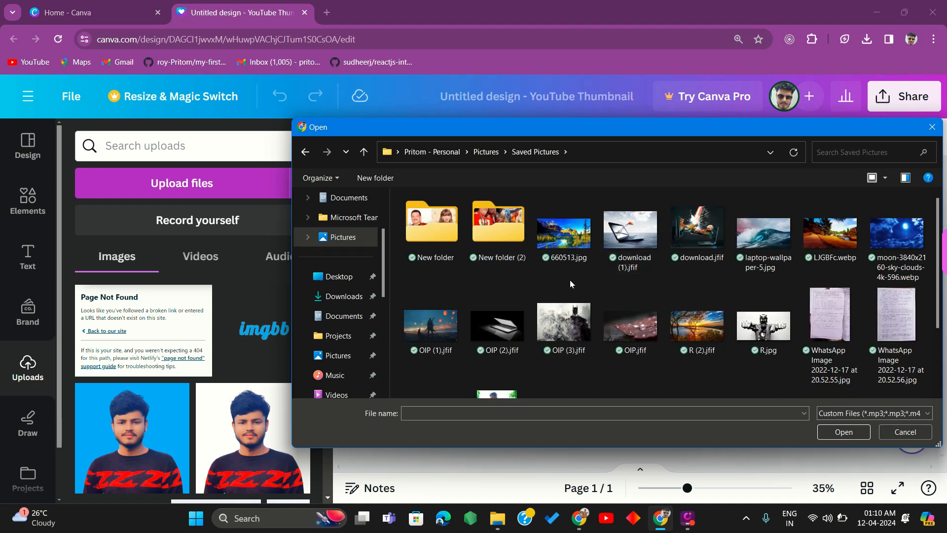
pyautogui.click(620, 250)
pyautogui.click(844, 432)
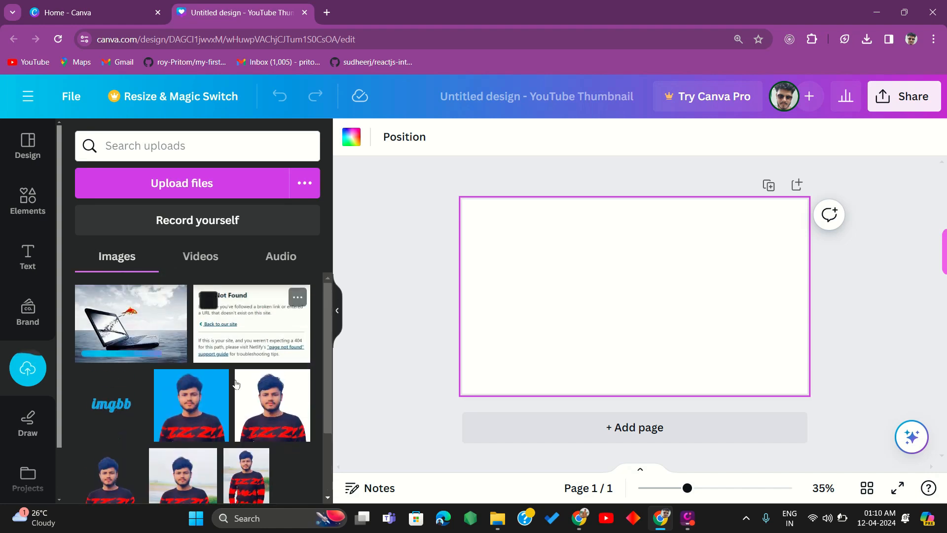
# Step: Add the uploaded portrait with the transparent background to the thumbnail page
pyautogui.scroll(-2, 237, 414)
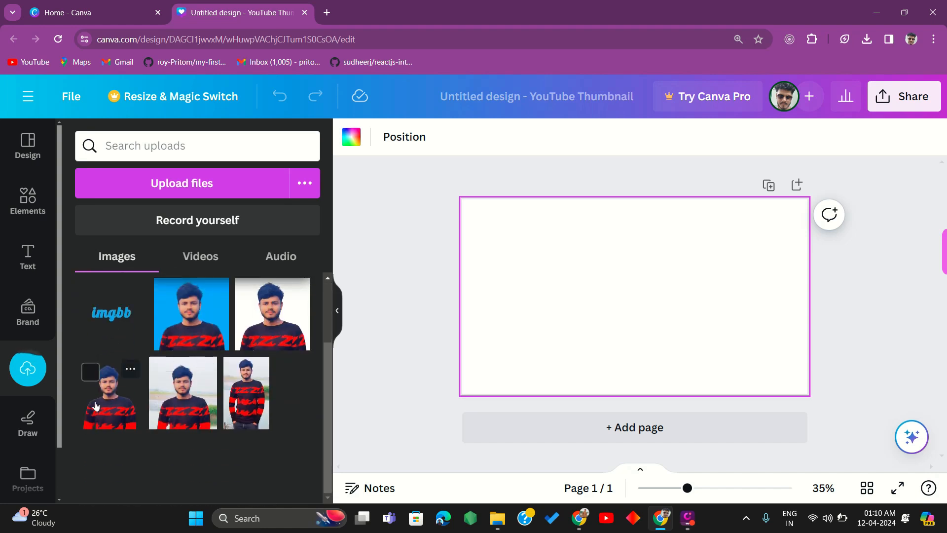
pyautogui.scroll(2, 186, 395)
pyautogui.scroll(-2, 182, 395)
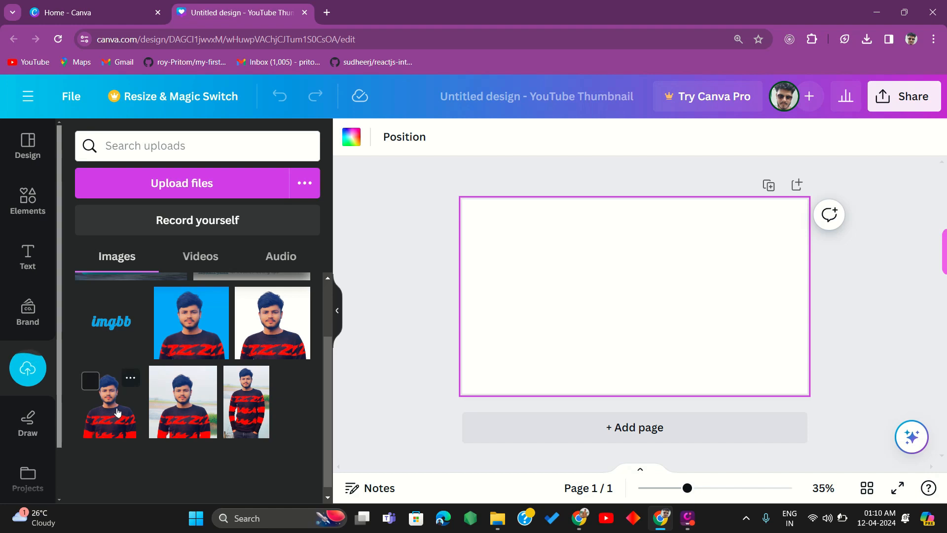
pyautogui.click(108, 410)
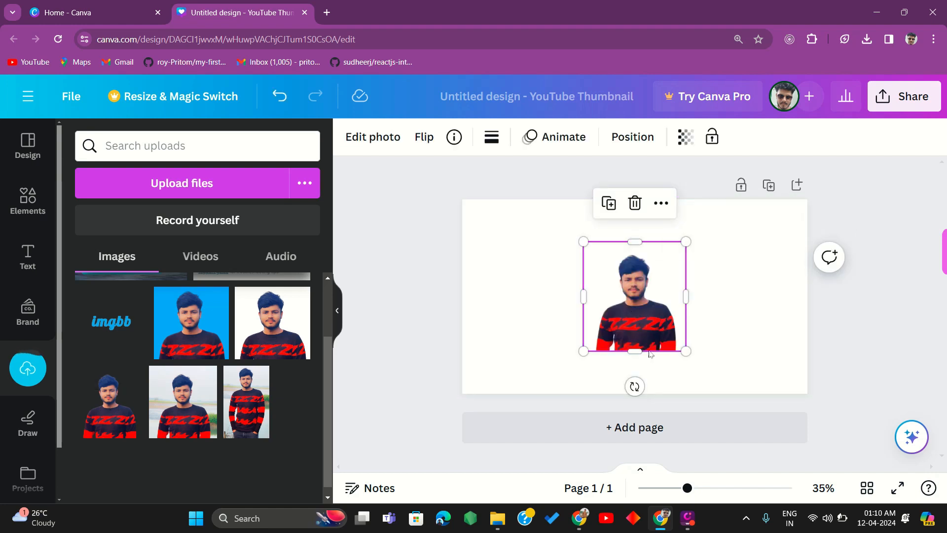
# Step: Enlarge the portrait to nearly the page's height and place it in the page's lower-right corner
pyautogui.moveTo(635, 321); pyautogui.dragTo(753, 361)
pyautogui.moveTo(716, 284); pyautogui.dragTo(666, 232)
pyautogui.moveTo(761, 351); pyautogui.dragTo(761, 352)
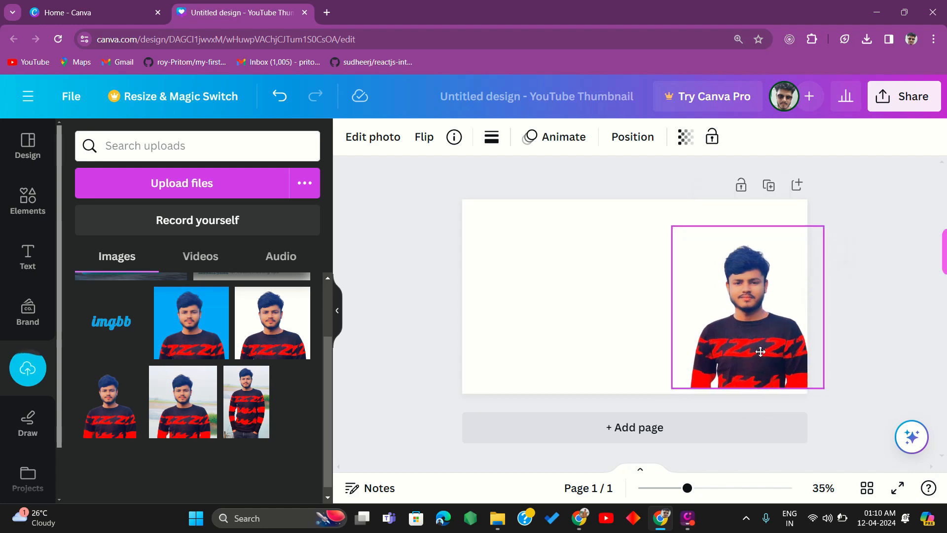
pyautogui.moveTo(672, 231); pyautogui.dragTo(660, 218)
pyautogui.moveTo(768, 352); pyautogui.dragTo(767, 352)
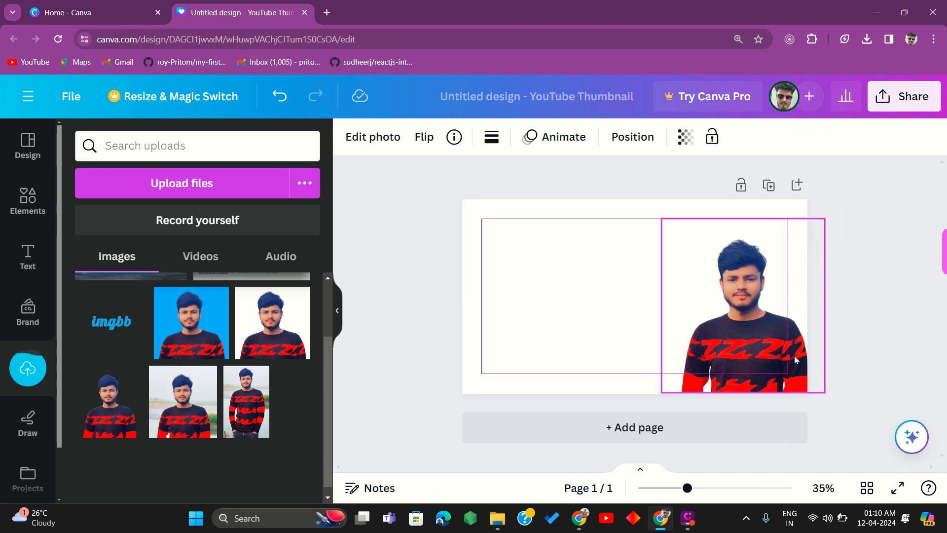
pyautogui.click(913, 371)
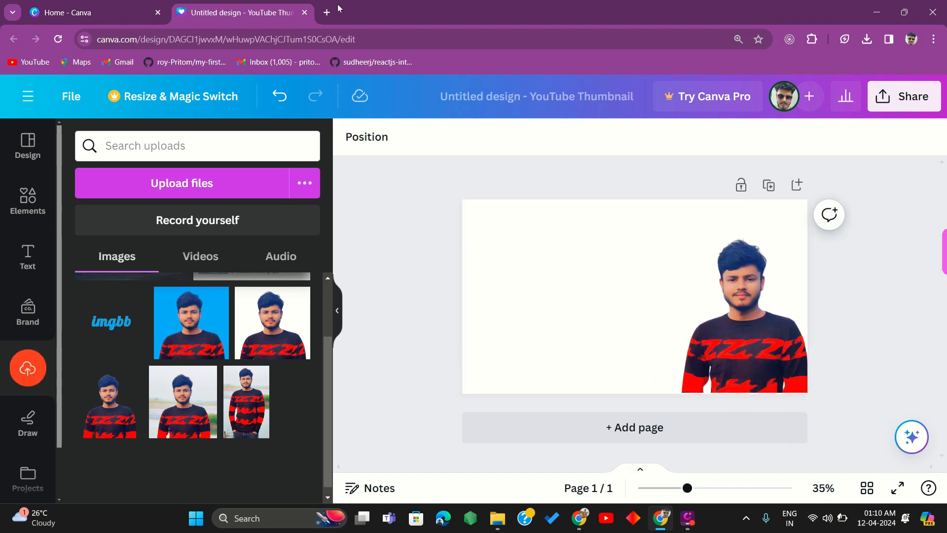
# Step: Open freepik.com in a new browser tab
pyautogui.click(327, 12)
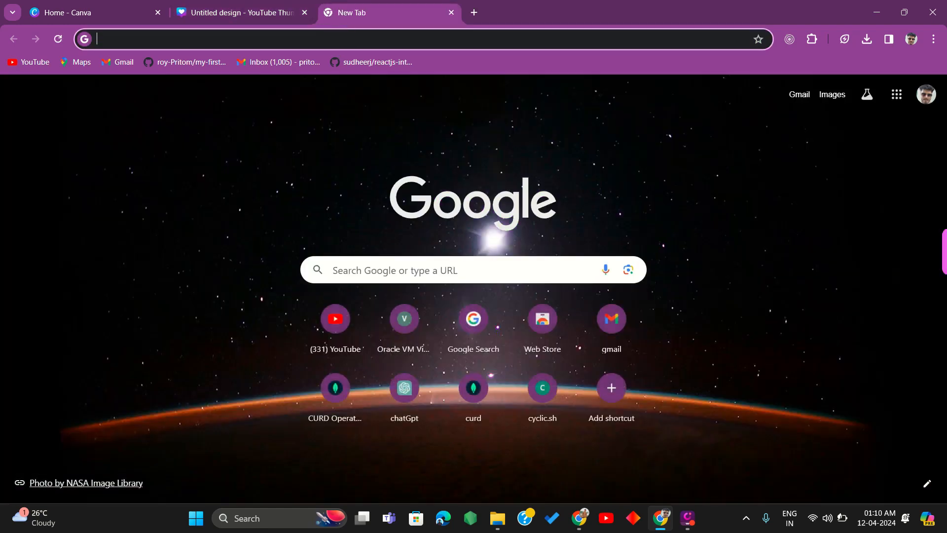
pyautogui.write('fr')
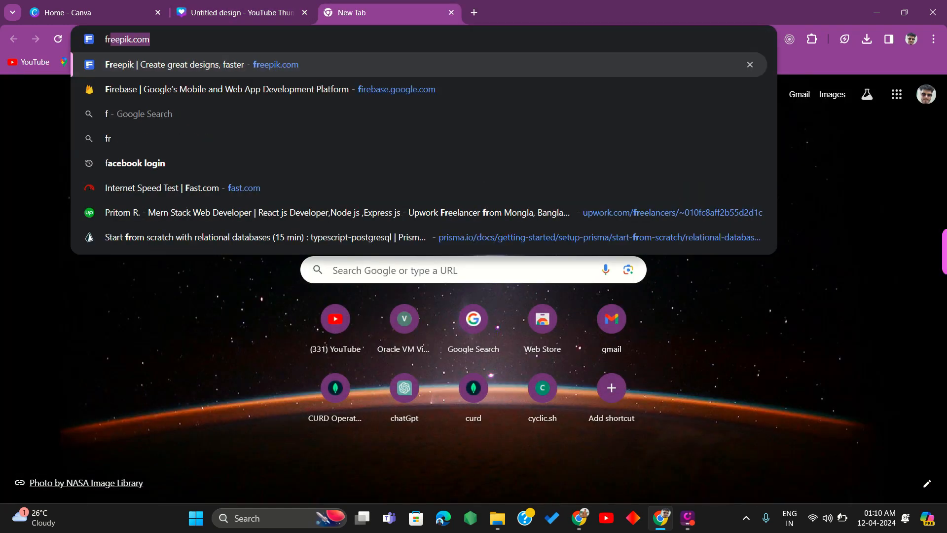
pyautogui.write('ee')
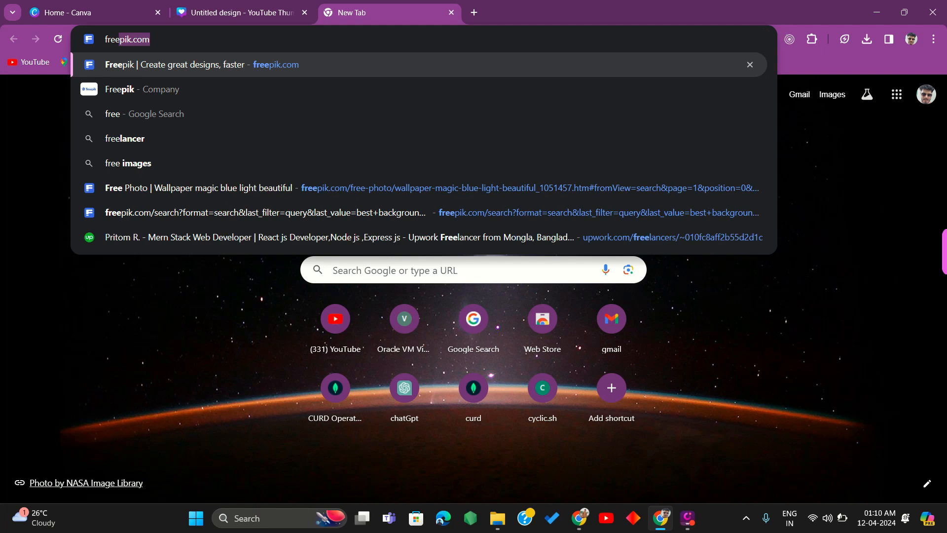
pyautogui.write('pik.com')
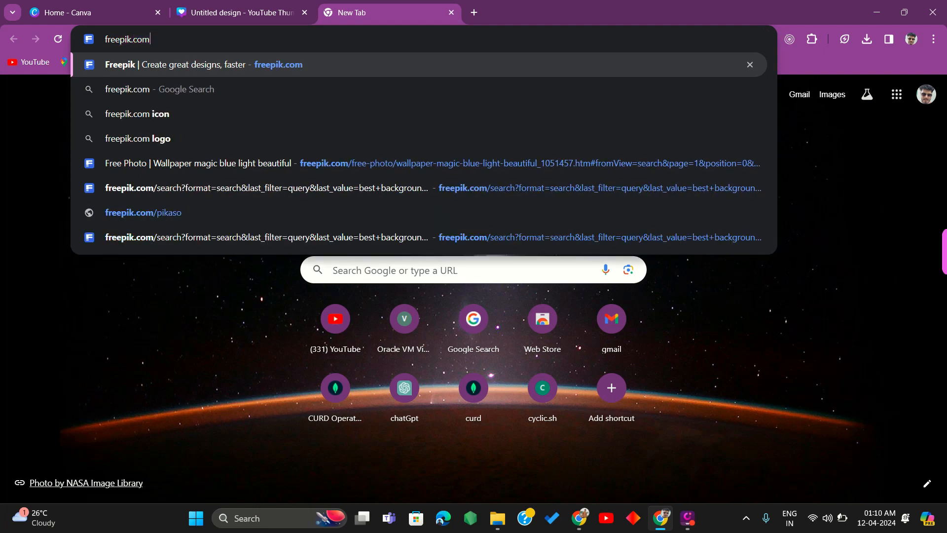
pyautogui.press('Return')
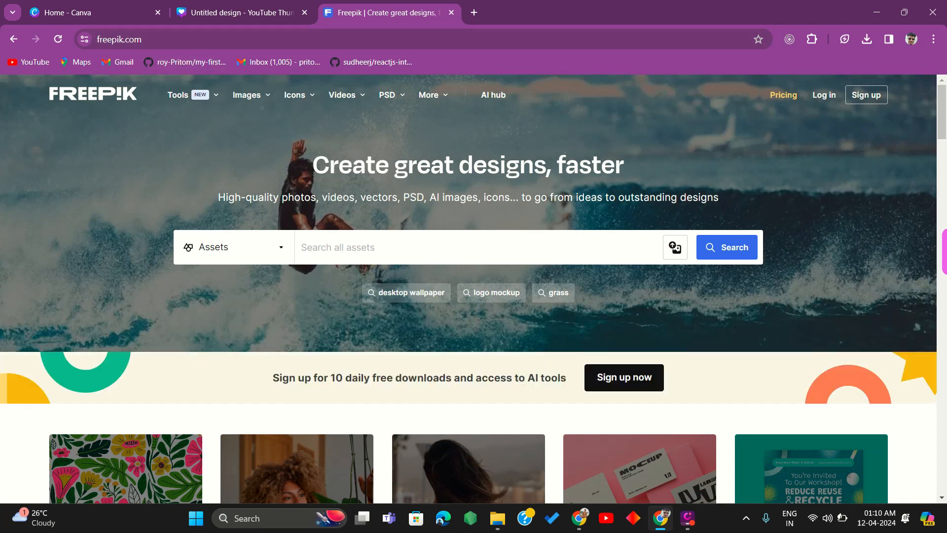
# Step: Search Freepik's assets for "background image blur" and close the iStock pop-up window
pyautogui.write('background image')
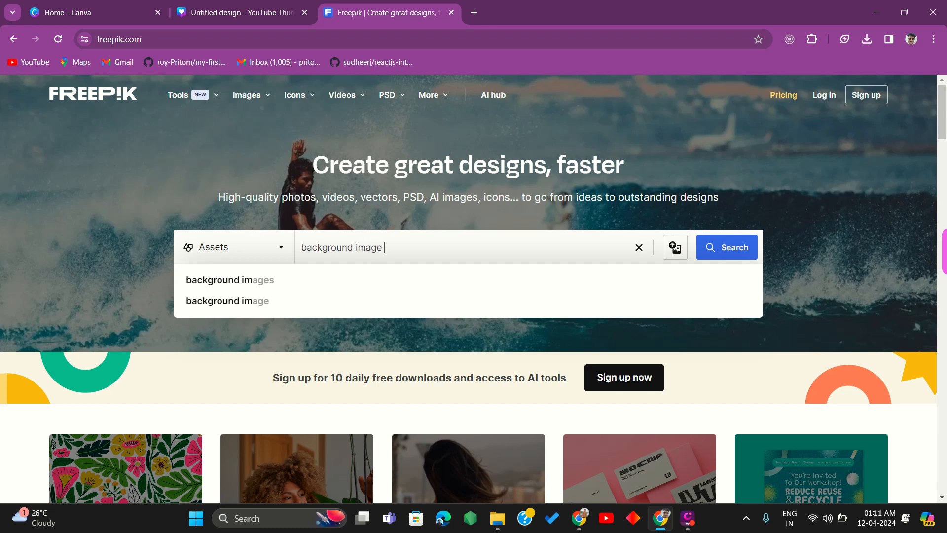
pyautogui.write('blu')
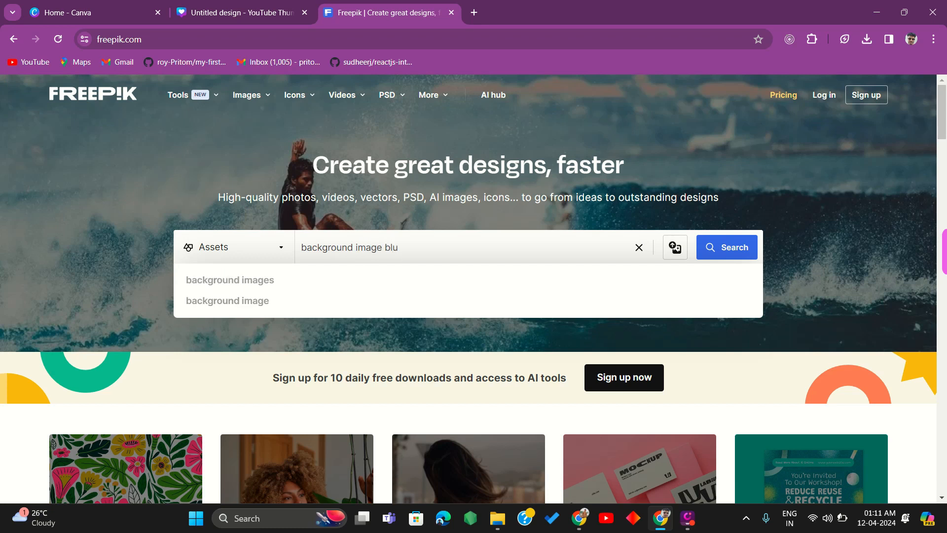
pyautogui.write('r')
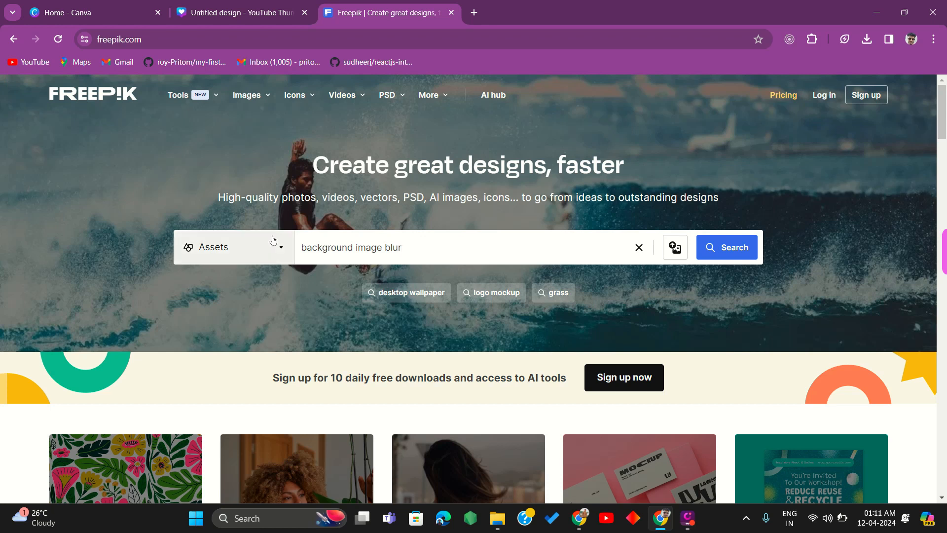
pyautogui.click(719, 252)
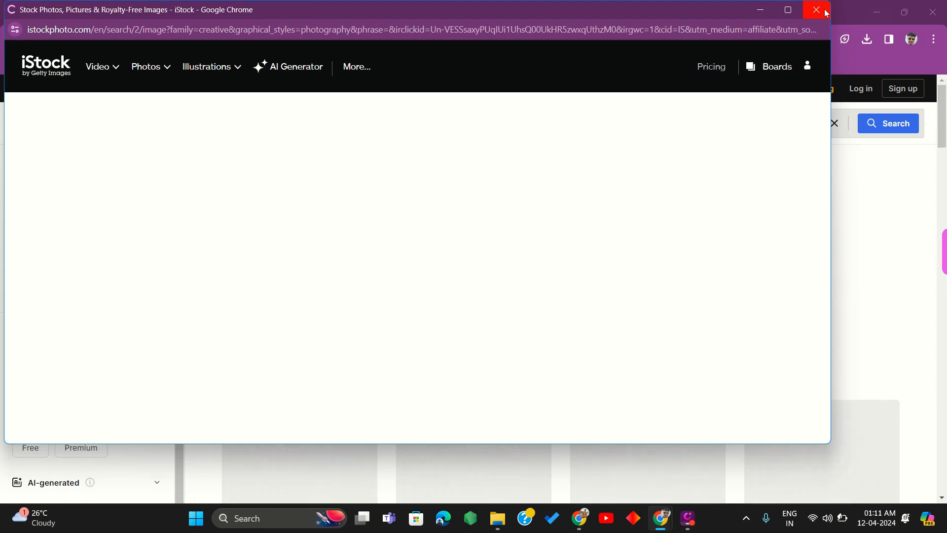
pyautogui.moveTo(781, 15)
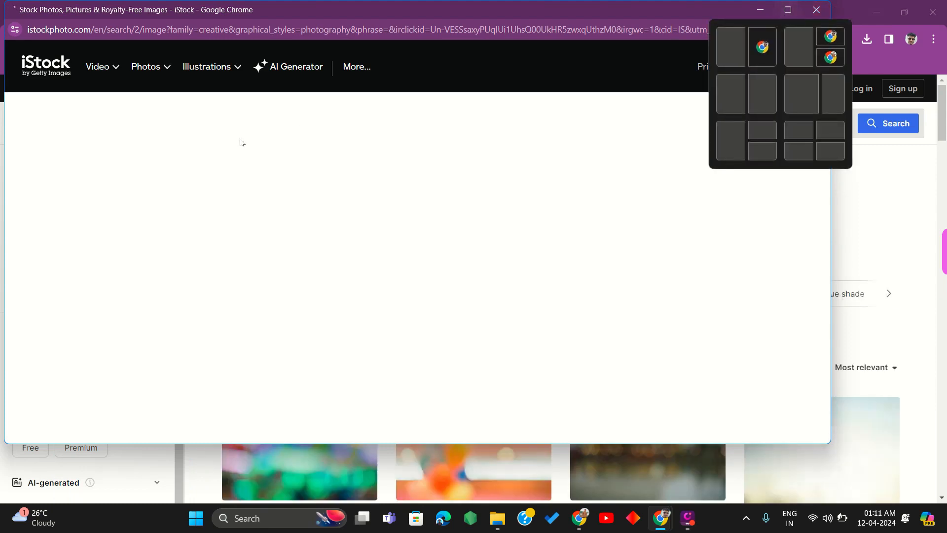
pyautogui.click(816, 9)
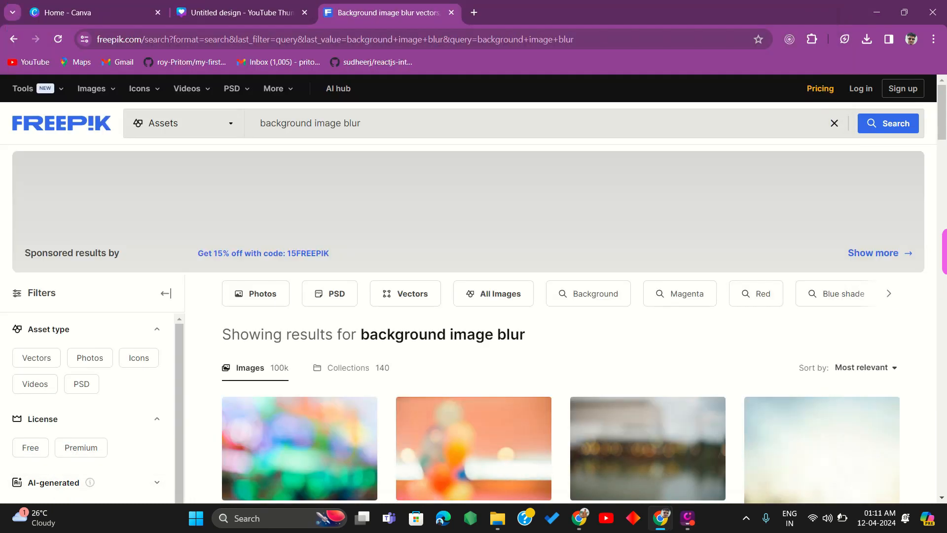
# Step: Open the free photo "Wallpaper magic blue light beautiful" from the results and copy its image address
pyautogui.scroll(-3, 497, 289)
pyautogui.scroll(-3, 690, 336)
pyautogui.scroll(3, 631, 328)
pyautogui.click(637, 323)
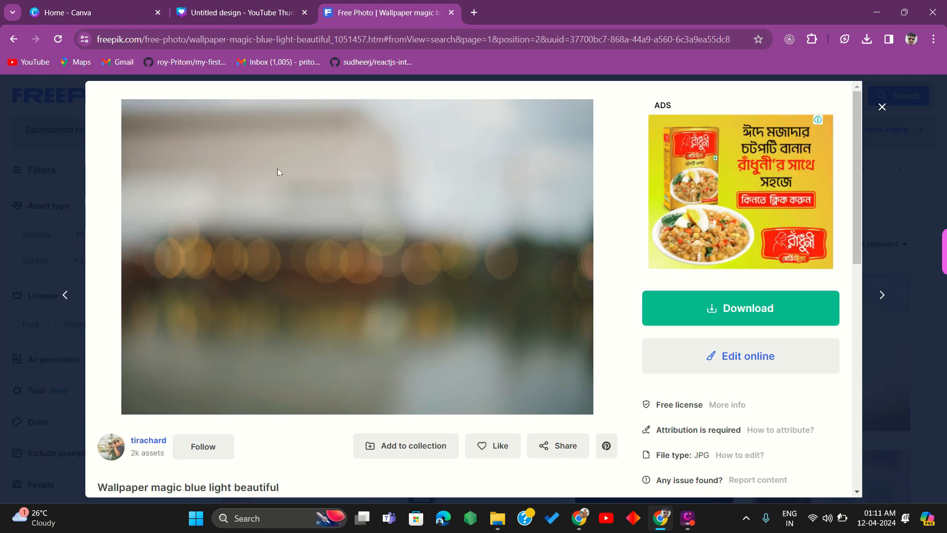
pyautogui.rightClick(277, 172)
pyautogui.rightClick(228, 208)
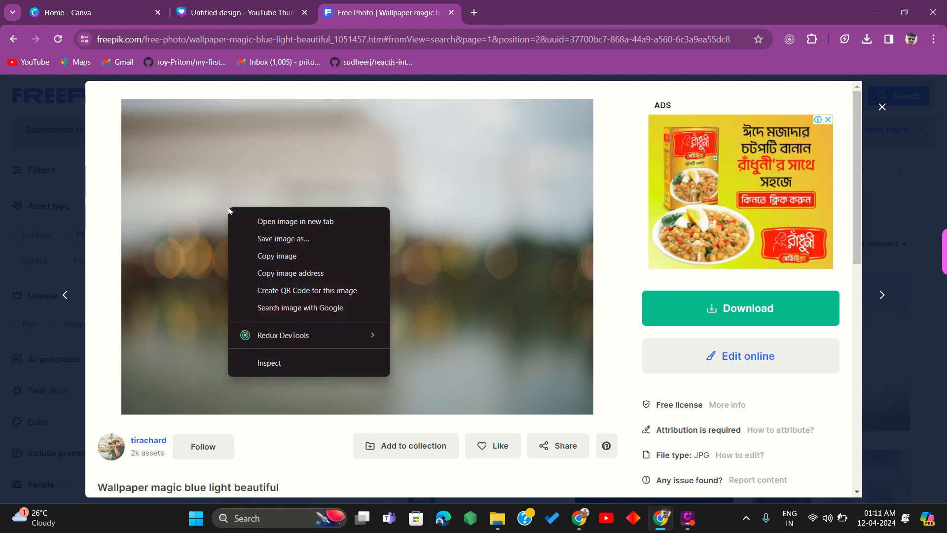
pyautogui.click(293, 274)
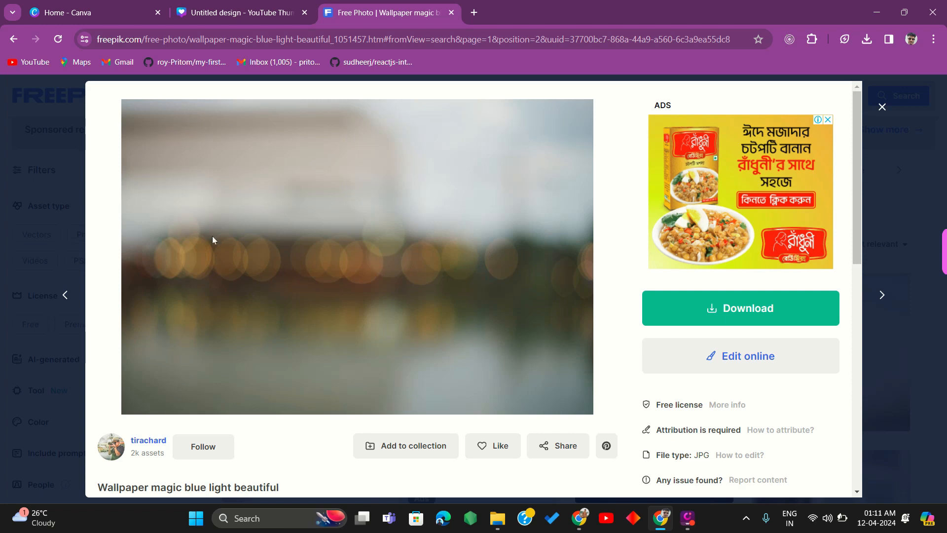
# Step: Switch to the Canva YouTube thumbnail design and paste the copied Freepik image onto the page
pyautogui.click(196, 4)
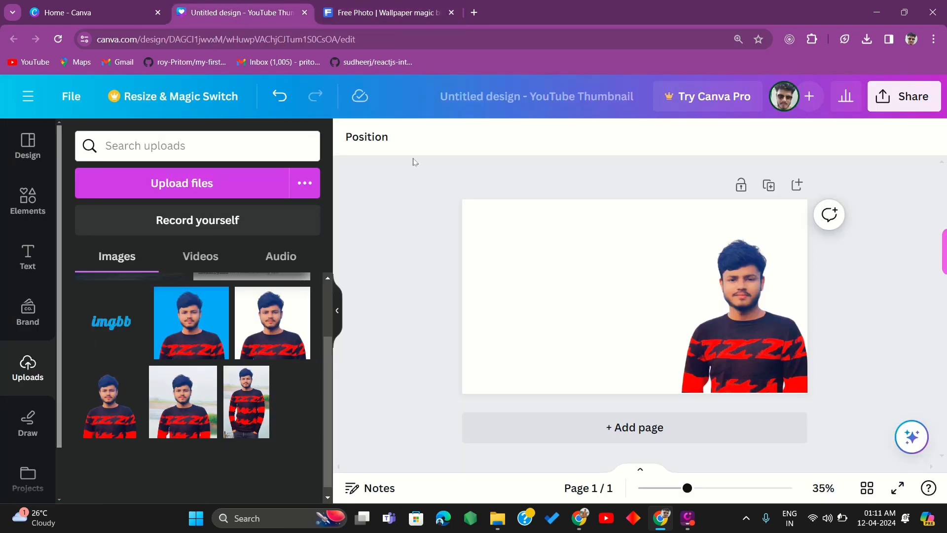
pyautogui.click(532, 266)
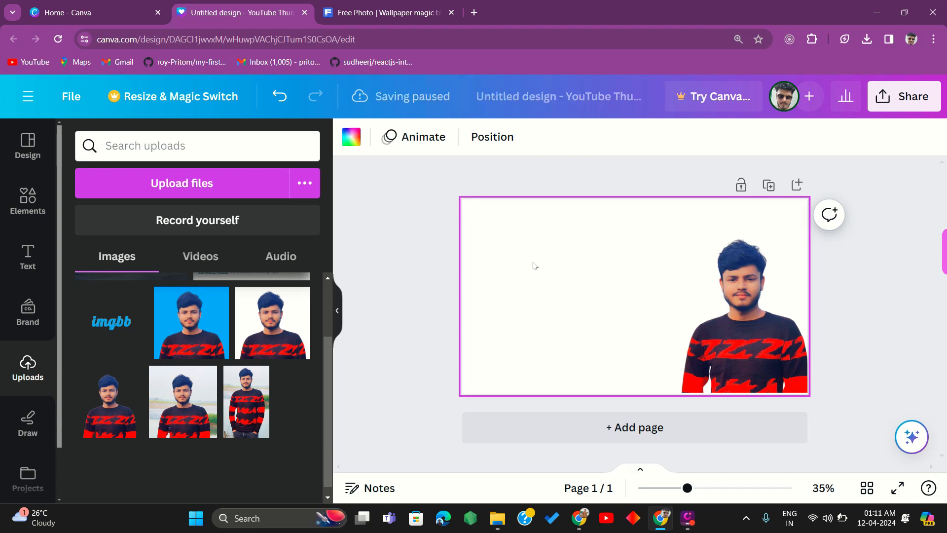
pyautogui.hotkey('ctrl', 'v')
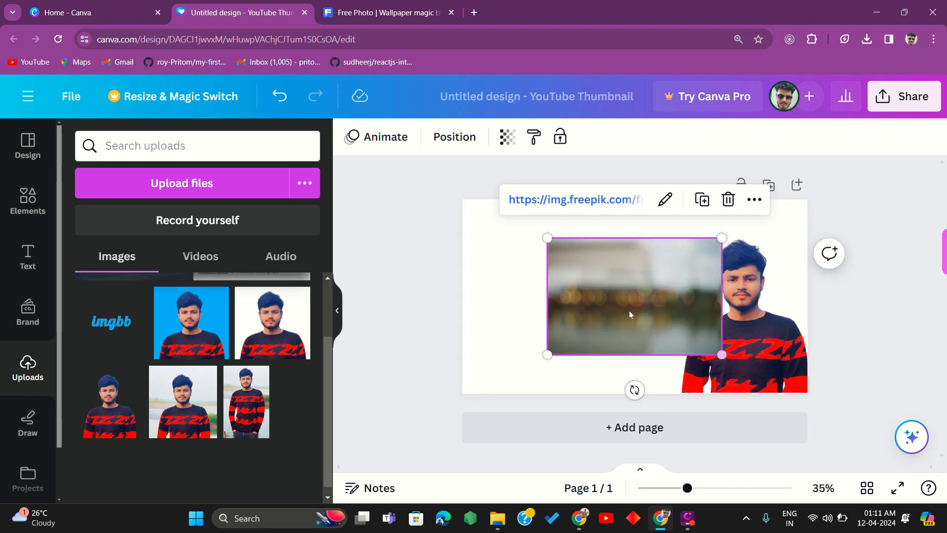
# Step: Move the pasted blurred image towards the portrait and send it backward behind the portrait
pyautogui.moveTo(624, 308); pyautogui.dragTo(647, 299)
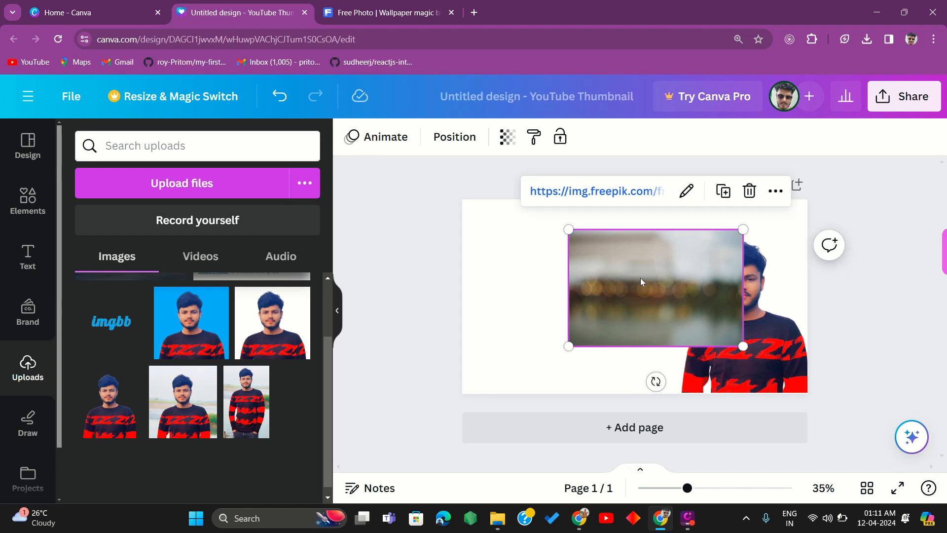
pyautogui.rightClick(641, 281)
pyautogui.moveTo(641, 278)
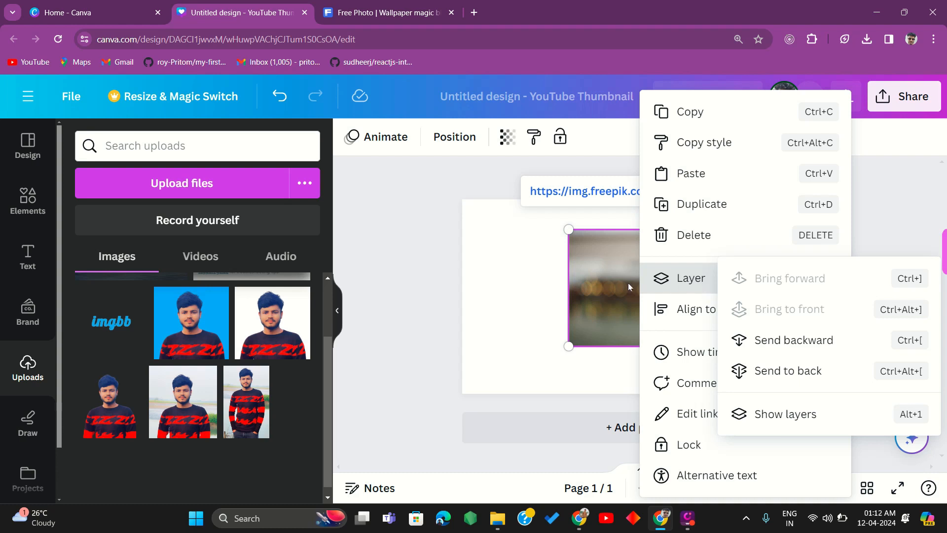
pyautogui.click(785, 345)
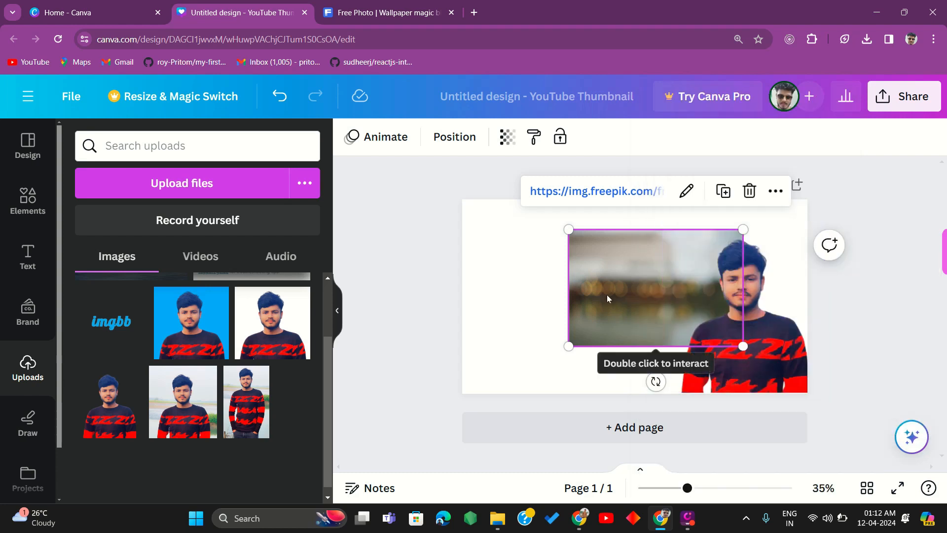
# Step: Enlarge the blurred image until it covers the whole thumbnail page as its background
pyautogui.moveTo(622, 304)
pyautogui.mouseDown()
pyautogui.moveTo(607, 309)
pyautogui.moveTo(611, 302)
pyautogui.mouseUp()
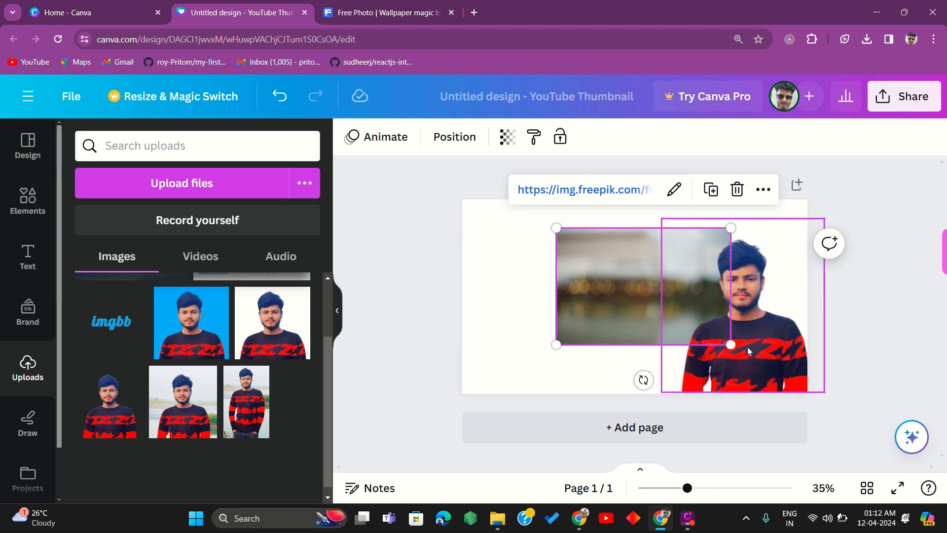
pyautogui.moveTo(730, 344); pyautogui.dragTo(809, 397)
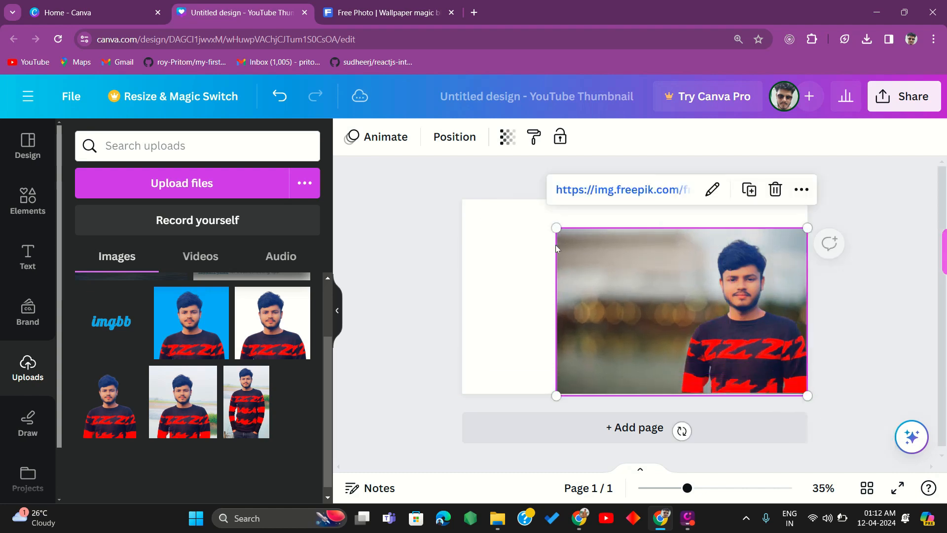
pyautogui.moveTo(555, 228); pyautogui.dragTo(422, 209)
pyautogui.click(890, 299)
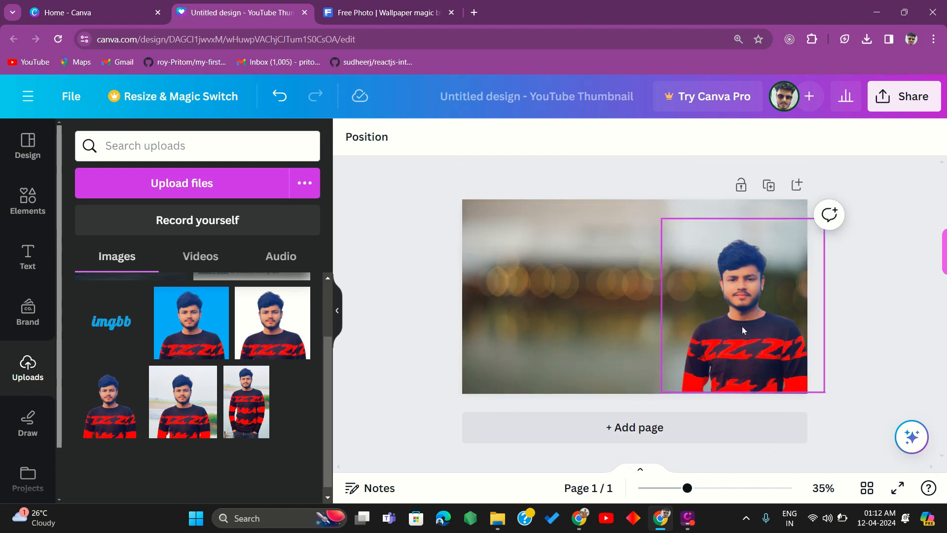
# Step: Enlarge the portrait slightly towards the page's upper left, keeping it at the lower-right corner
pyautogui.click(701, 260)
pyautogui.moveTo(660, 219); pyautogui.dragTo(653, 210)
pyautogui.click(888, 351)
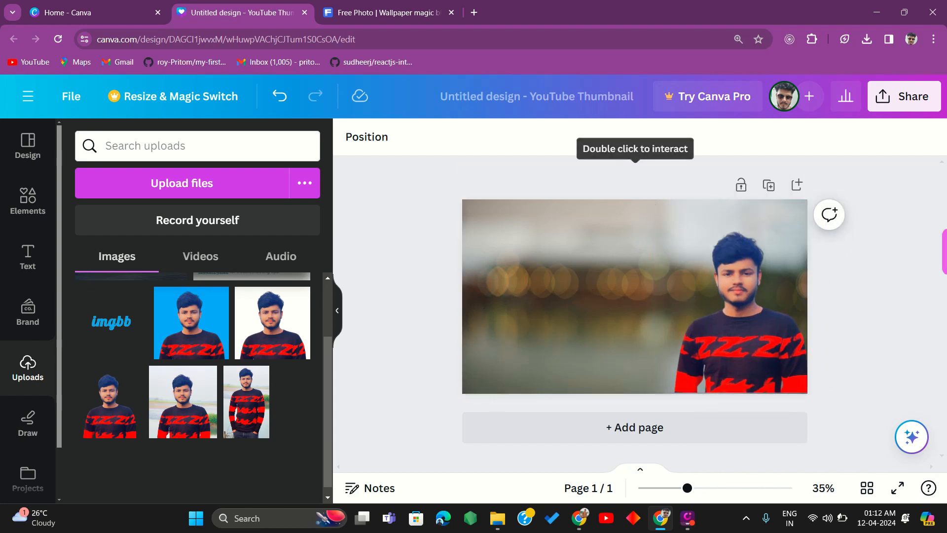
# Step: Add the yellow "HUGE SALE" font combination to the thumbnail page
pyautogui.click(28, 256)
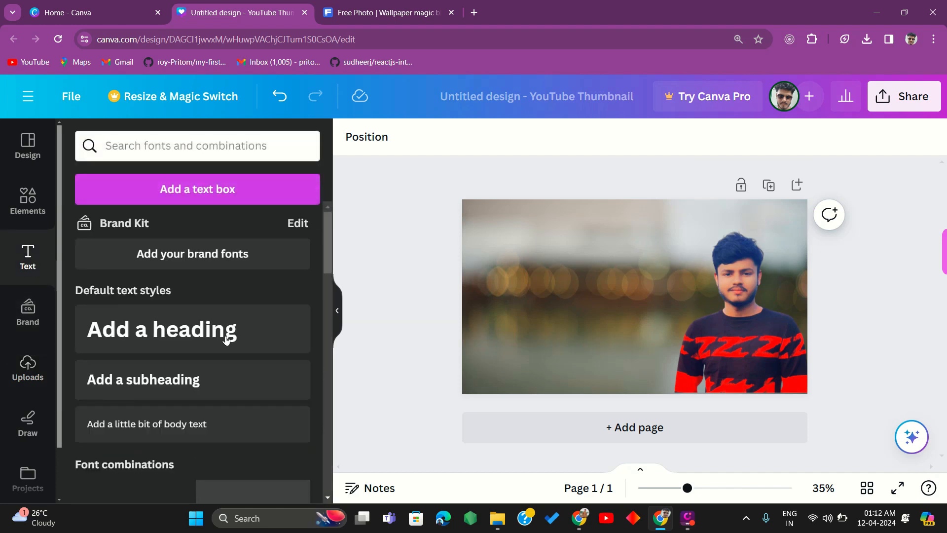
pyautogui.scroll(-4, 214, 361)
pyautogui.scroll(-8, 214, 361)
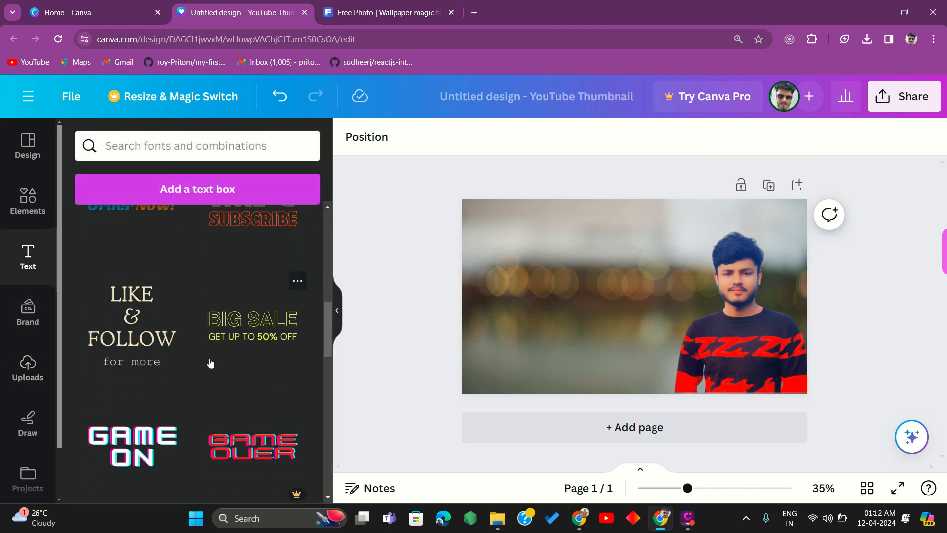
pyautogui.scroll(-8, 209, 361)
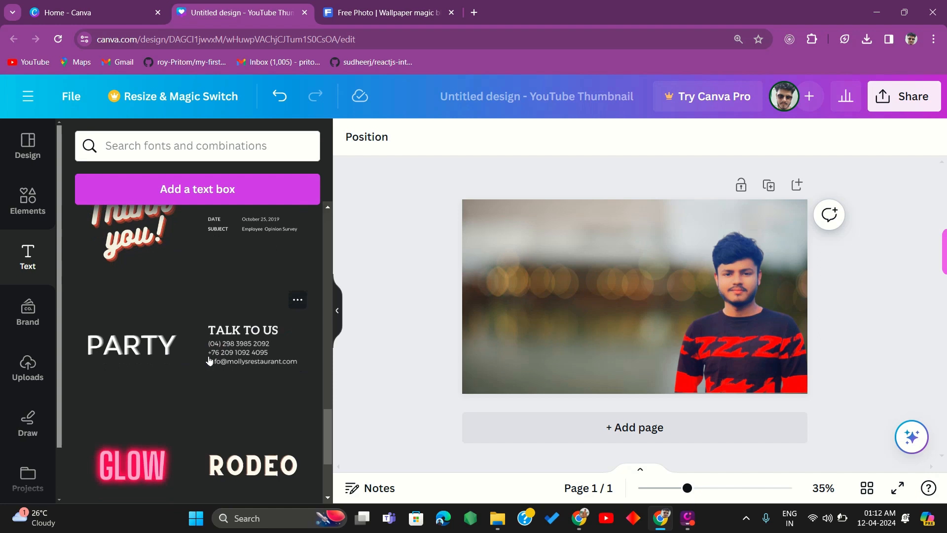
pyautogui.scroll(-8, 210, 361)
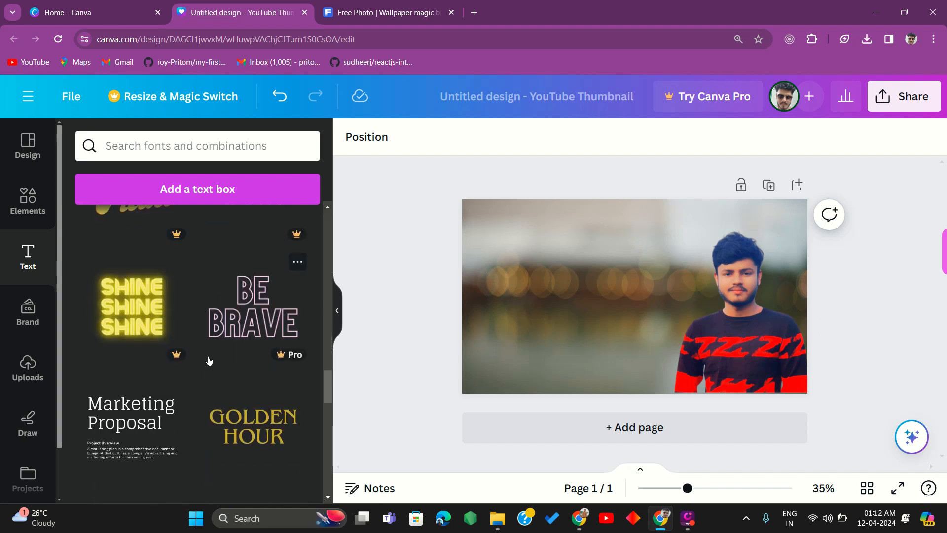
pyautogui.scroll(-8, 208, 361)
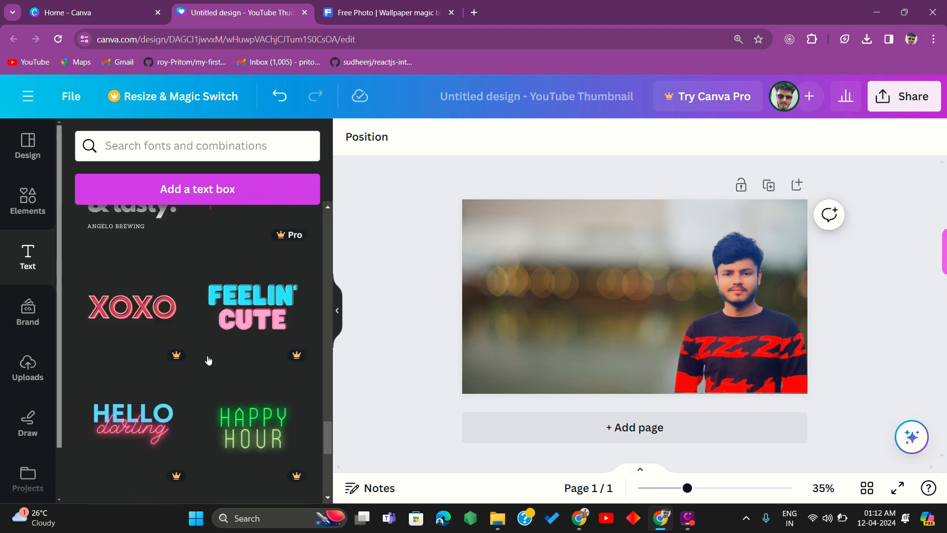
pyautogui.scroll(-4, 209, 360)
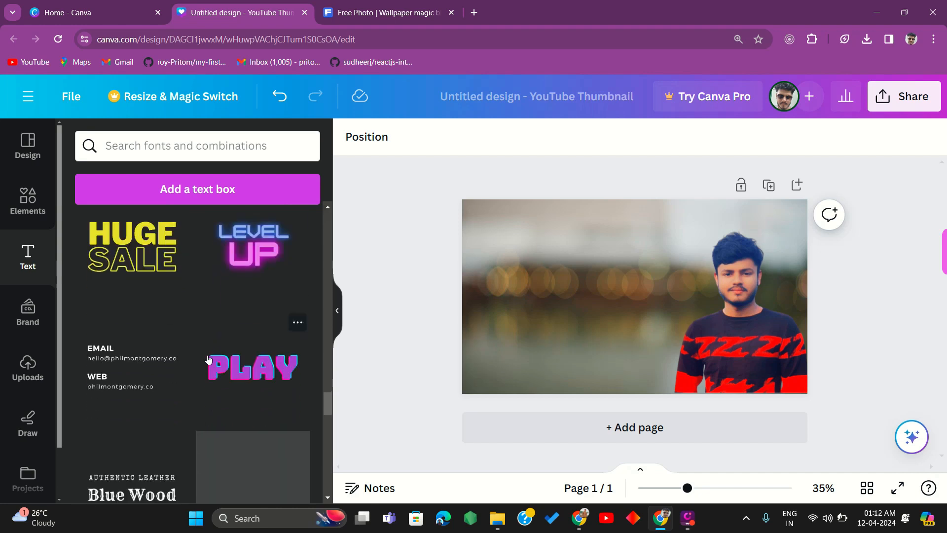
pyautogui.click(121, 254)
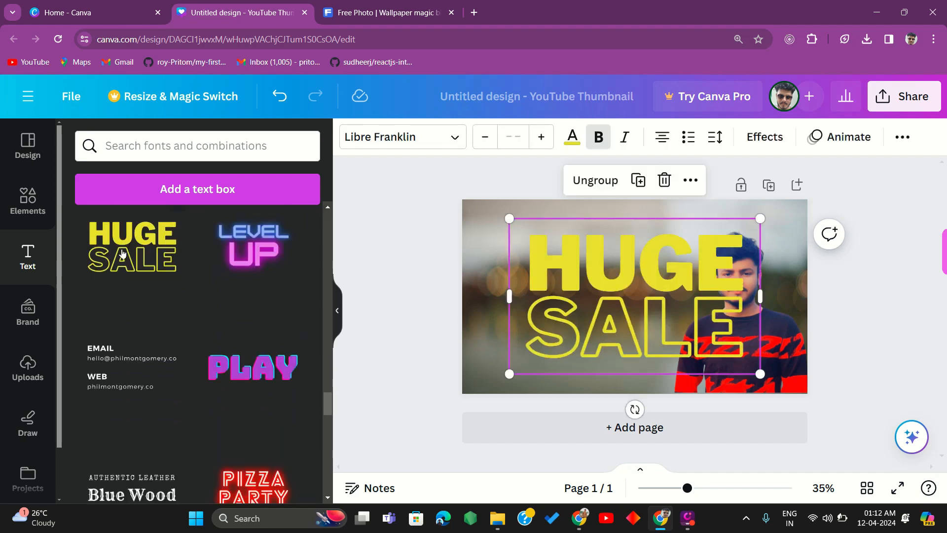
pyautogui.moveTo(585, 268); pyautogui.dragTo(557, 273)
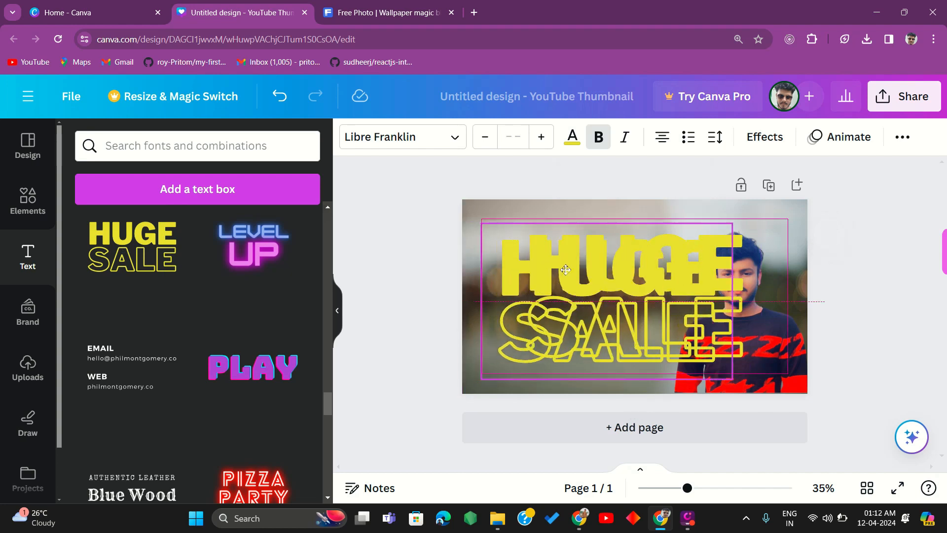
pyautogui.moveTo(732, 301); pyautogui.dragTo(735, 301)
pyautogui.click(626, 338)
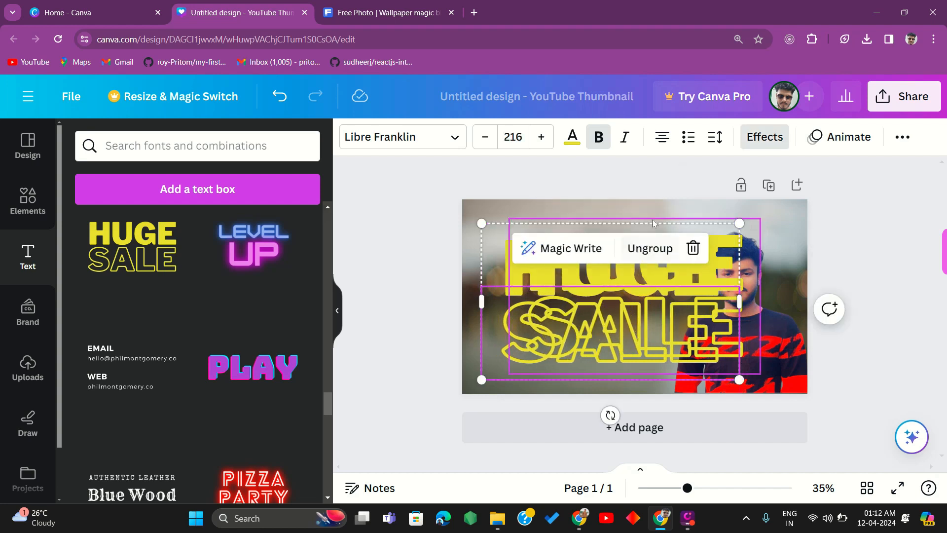
pyautogui.click(706, 283)
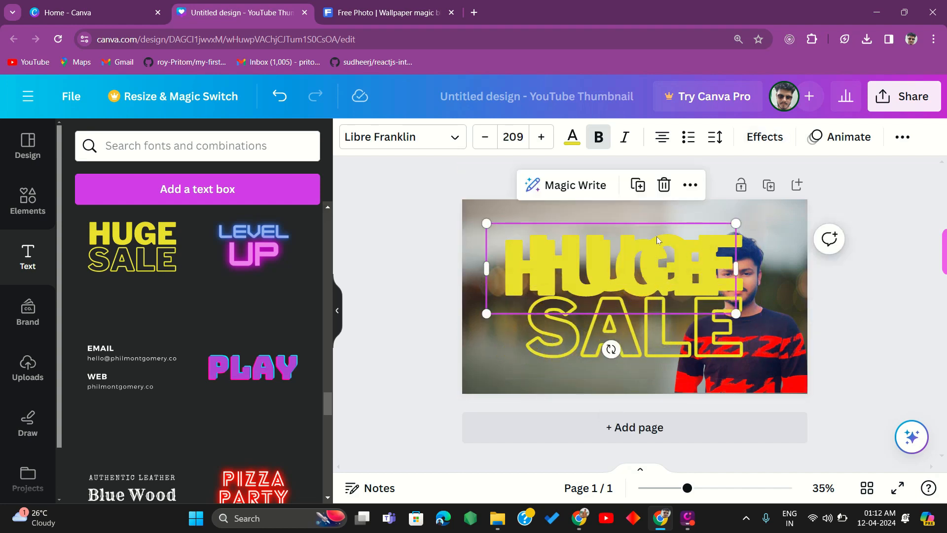
pyautogui.click(664, 185)
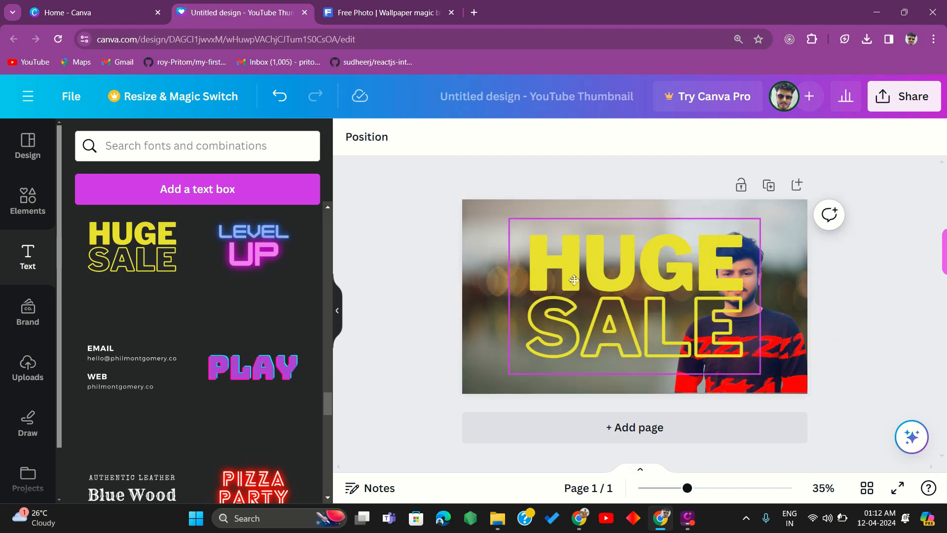
# Step: Shrink the "HUGE SALE" text group until "HUGE" is size 182 and place it beside the portrait at the page's left edge
pyautogui.moveTo(573, 280); pyautogui.dragTo(534, 279)
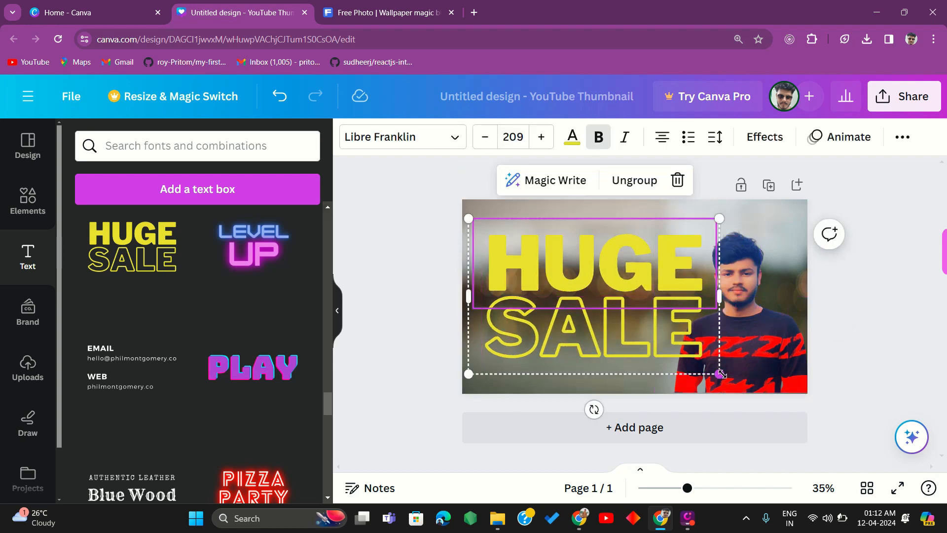
pyautogui.moveTo(701, 363); pyautogui.dragTo(684, 352)
pyautogui.moveTo(576, 286)
pyautogui.mouseDown()
pyautogui.moveTo(557, 281)
pyautogui.moveTo(570, 287)
pyautogui.mouseUp()
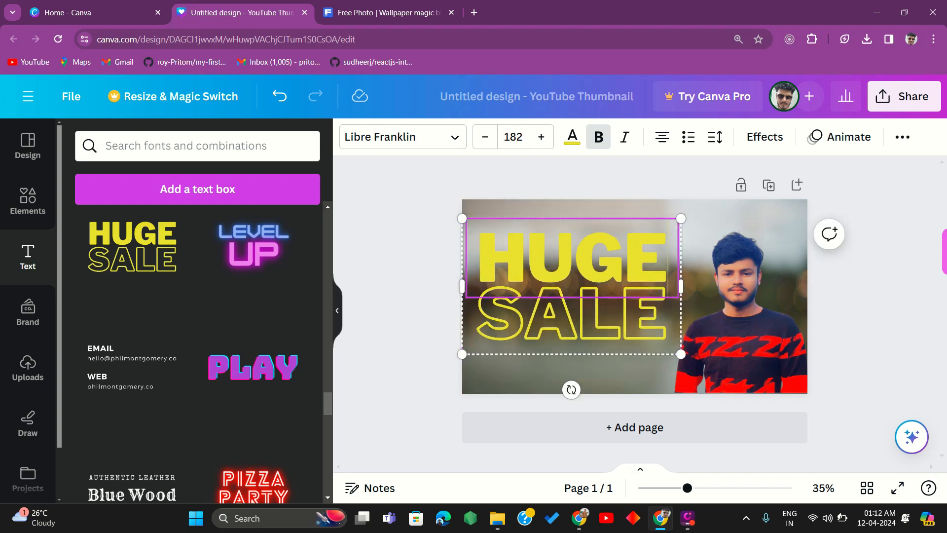
# Step: Replace the word "HUGE" in the text group with "HOW TO"
pyautogui.press('BackSpace')
pyautogui.press('BackSpace')
pyautogui.press('BackSpace')
pyautogui.press('BackSpace')
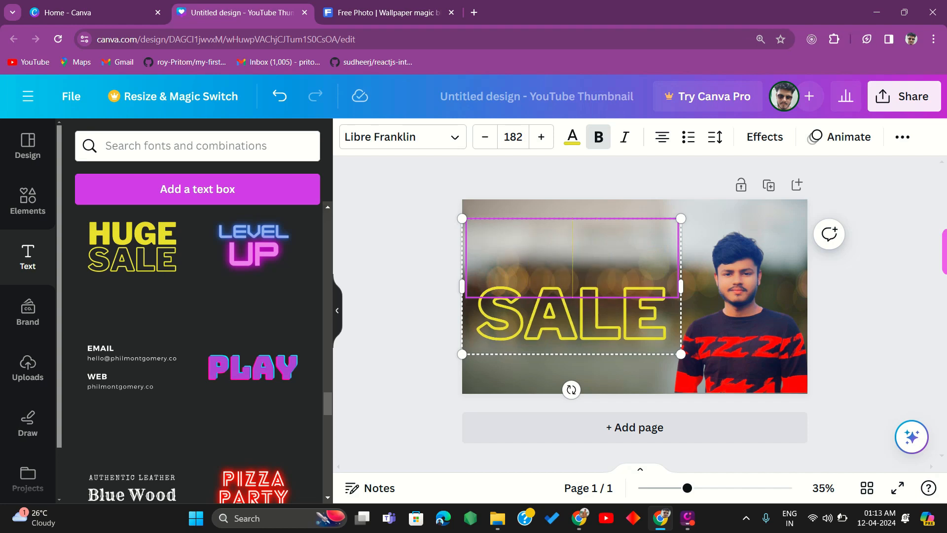
pyautogui.write('H')
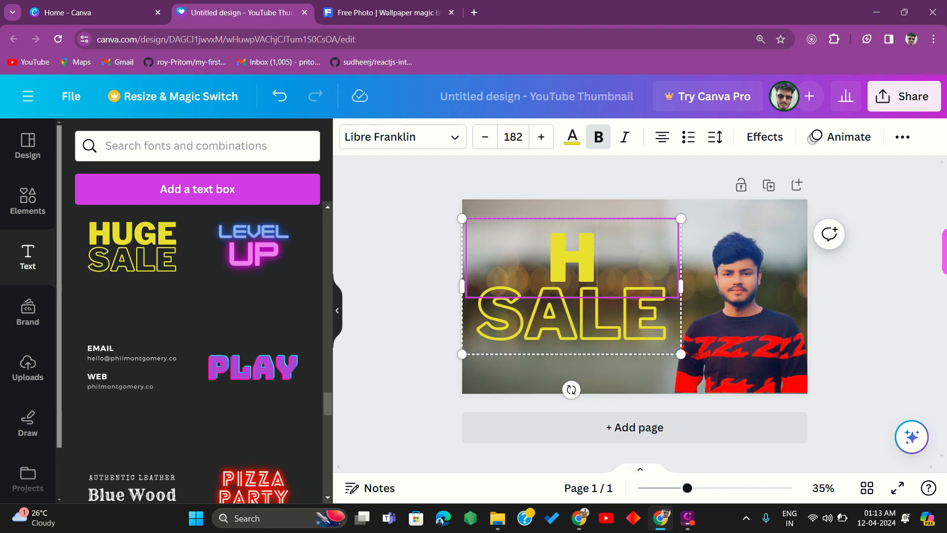
pyautogui.write('OW TO')
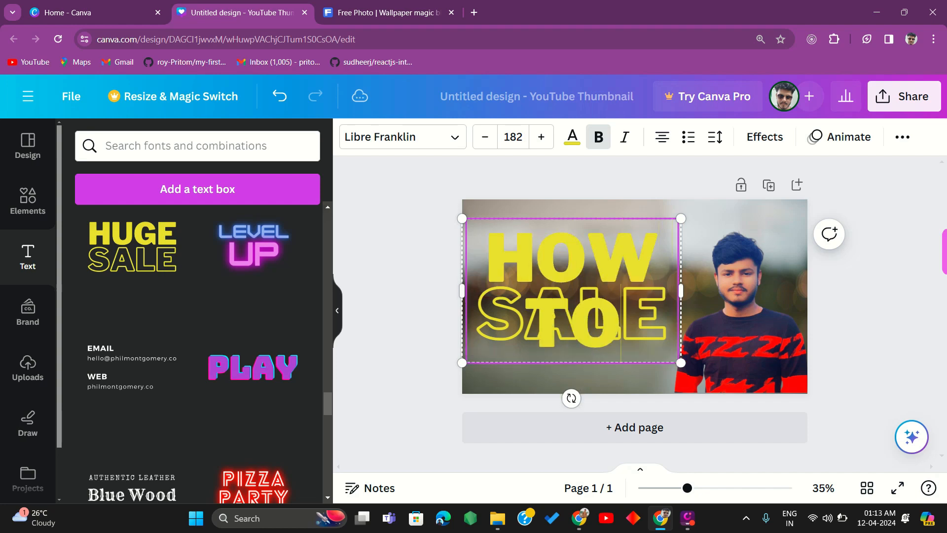
# Step: Shrink the title group until "HOW TO" is size 159 and widen it so "HOW TO" fits on one line
pyautogui.moveTo(681, 362); pyautogui.dragTo(661, 338)
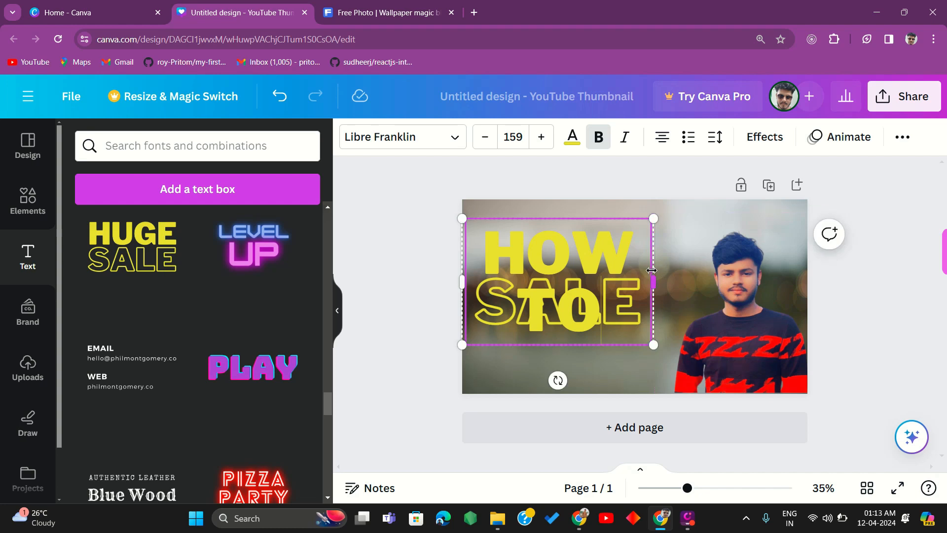
pyautogui.moveTo(662, 274); pyautogui.dragTo(707, 279)
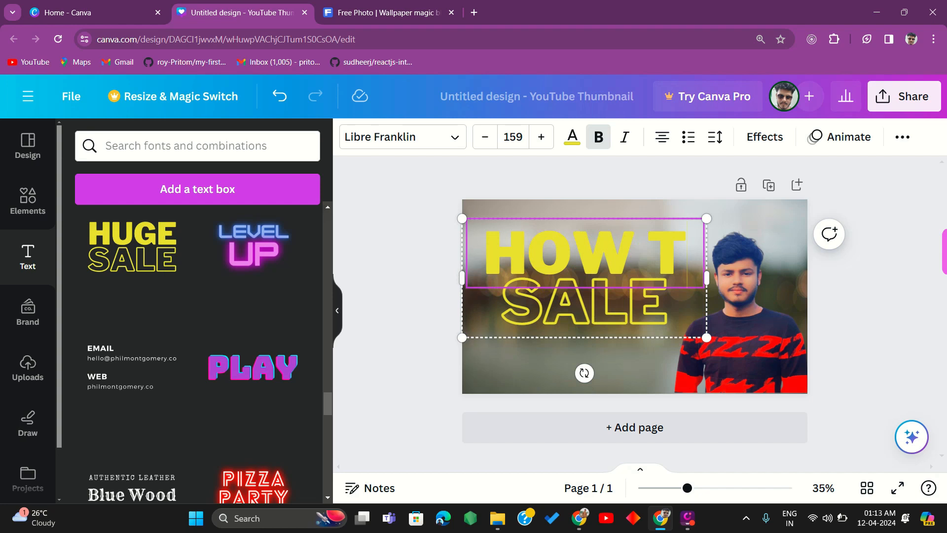
pyautogui.write('O')
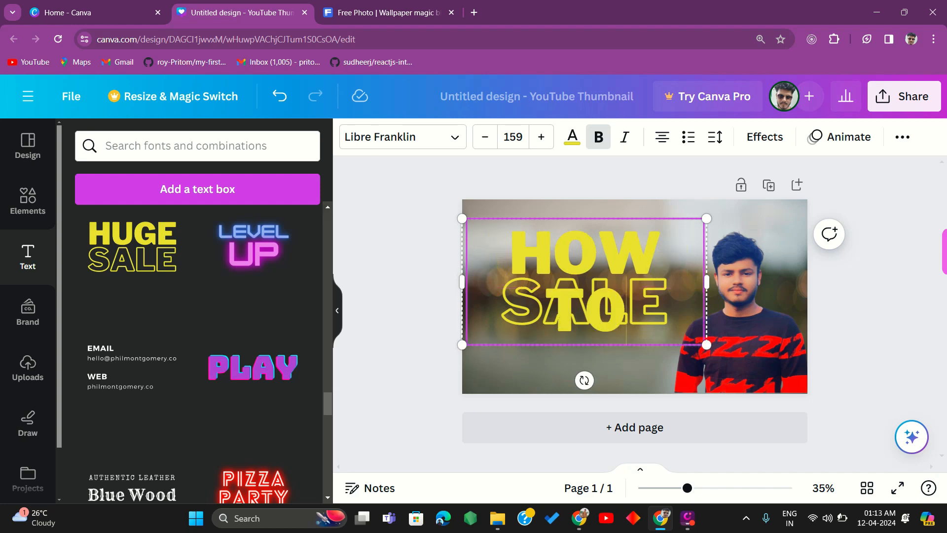
pyautogui.hotkey('ctrl', 'z')
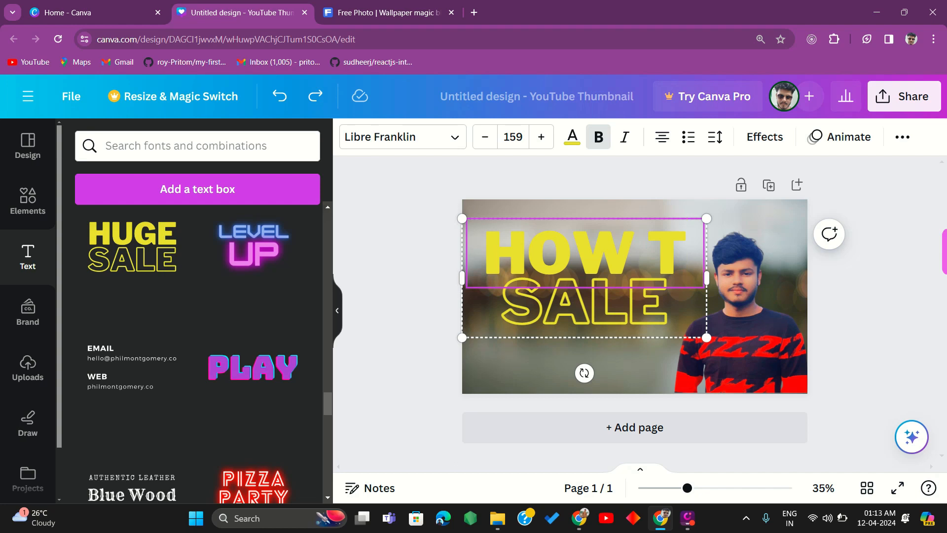
pyautogui.write('O')
pyautogui.hotkey('ctrl', 'z')
pyautogui.moveTo(721, 266); pyautogui.dragTo(746, 267)
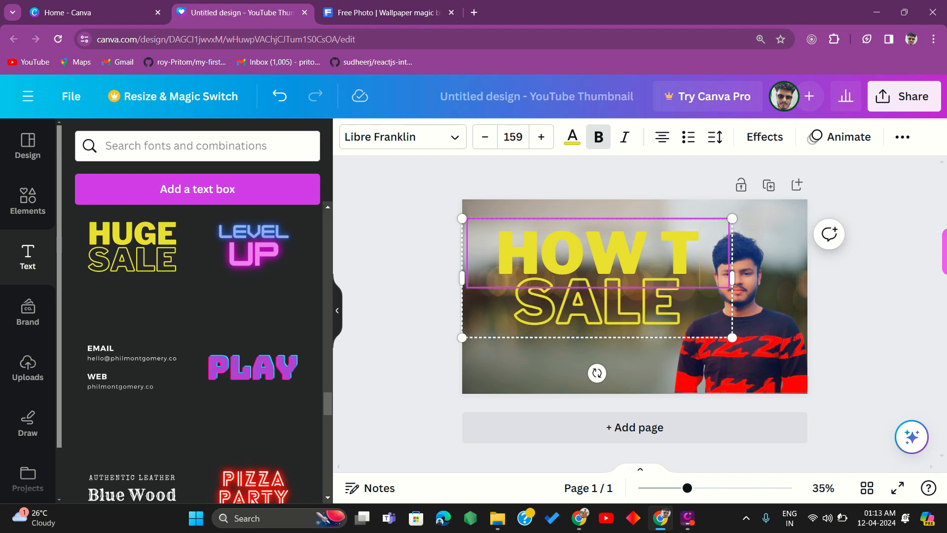
pyautogui.write('O')
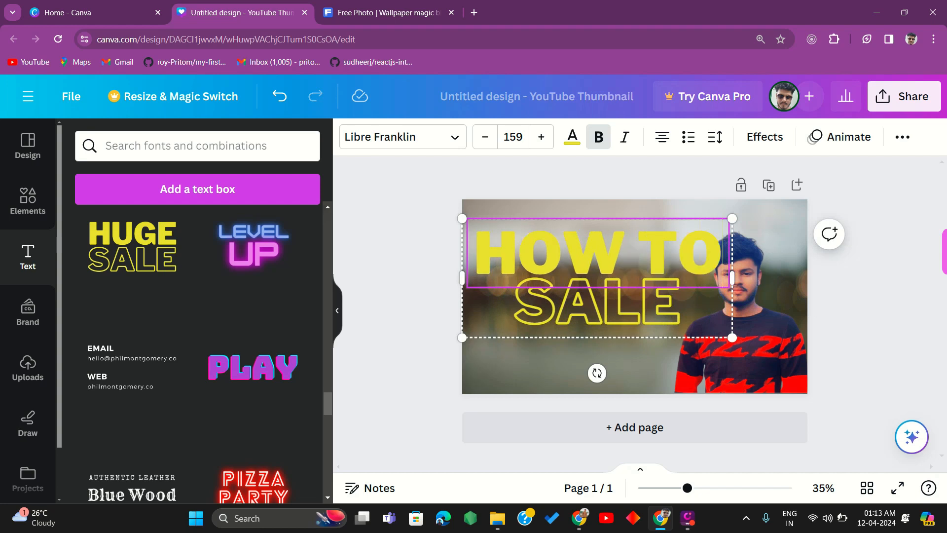
# Step: Replace the outlined word "SALE" in the title group with "CREATE"
pyautogui.click(689, 317)
pyautogui.doubleClick(685, 314)
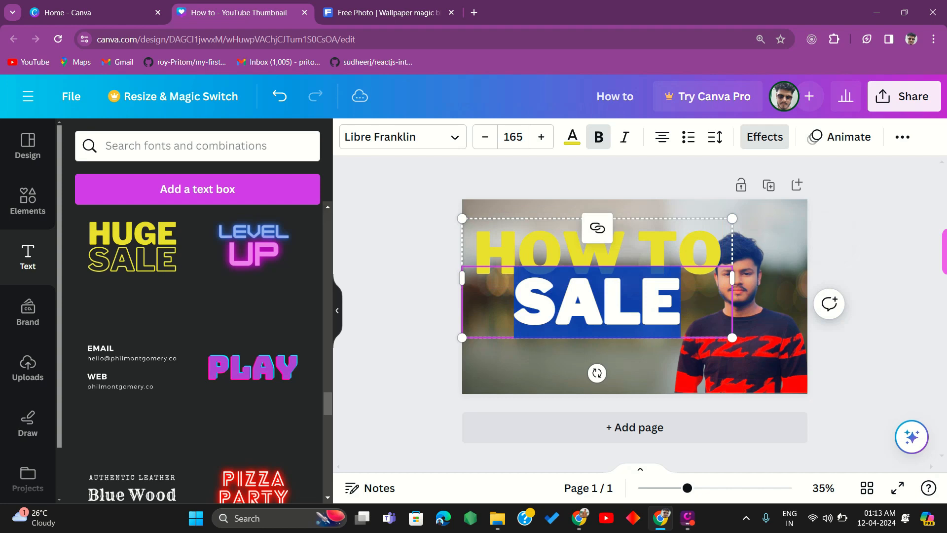
pyautogui.press('BackSpace')
pyautogui.write('CREATE')
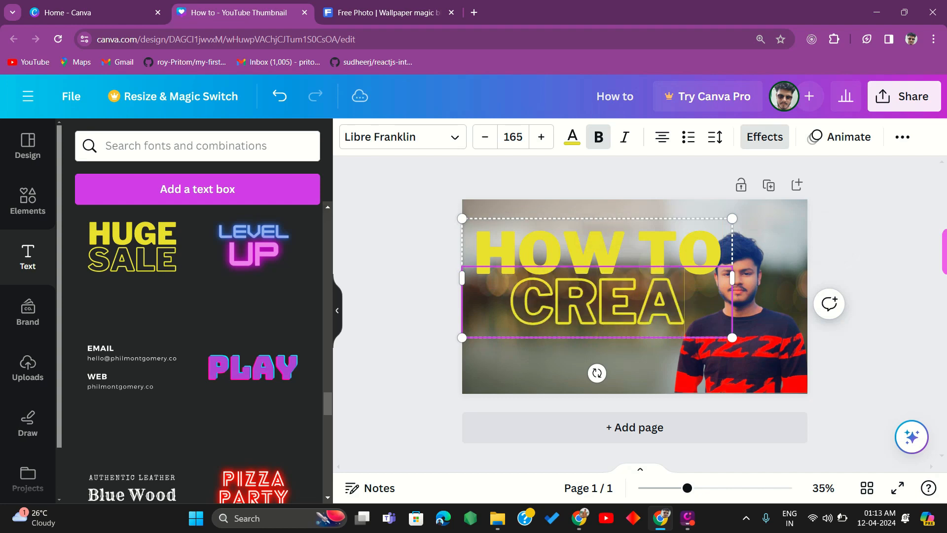
# Step: Shrink the title group until "CREATE" is size 121 and move it slightly down and inward, beside the portrait
pyautogui.moveTo(732, 338); pyautogui.dragTo(660, 307)
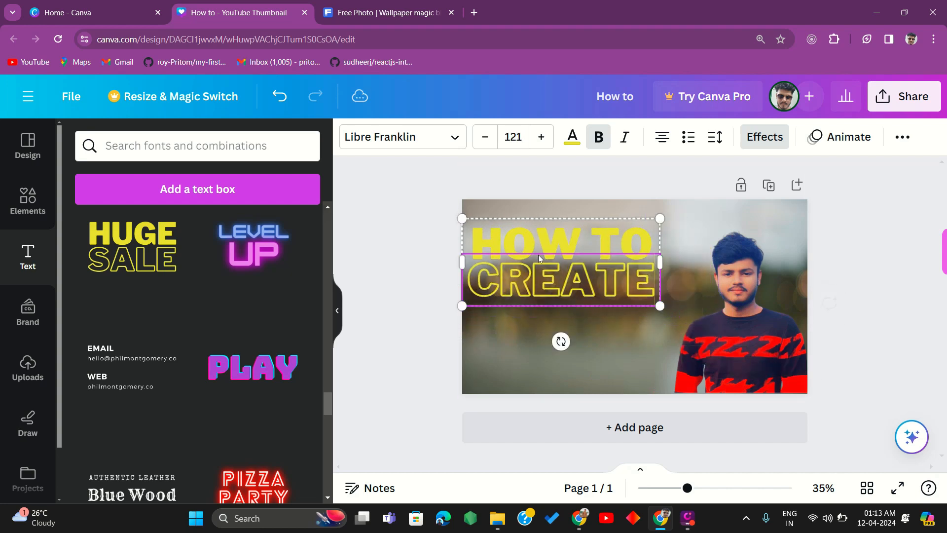
pyautogui.click(610, 325)
pyautogui.moveTo(596, 271); pyautogui.dragTo(612, 295)
pyautogui.click(646, 340)
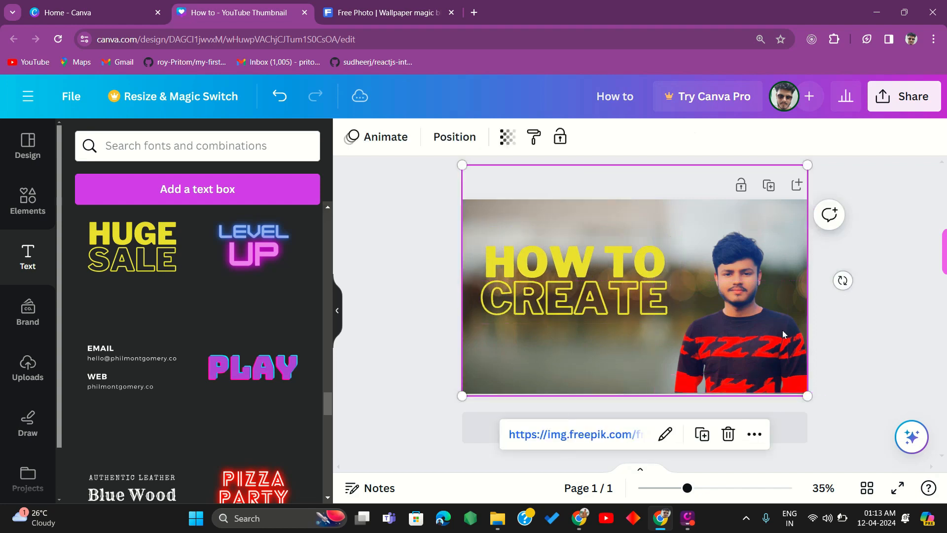
# Step: Add the neon "LEVEL UP" font combination to the thumbnail and place a single copy near the page's upper edge
pyautogui.scroll(-3, 173, 320)
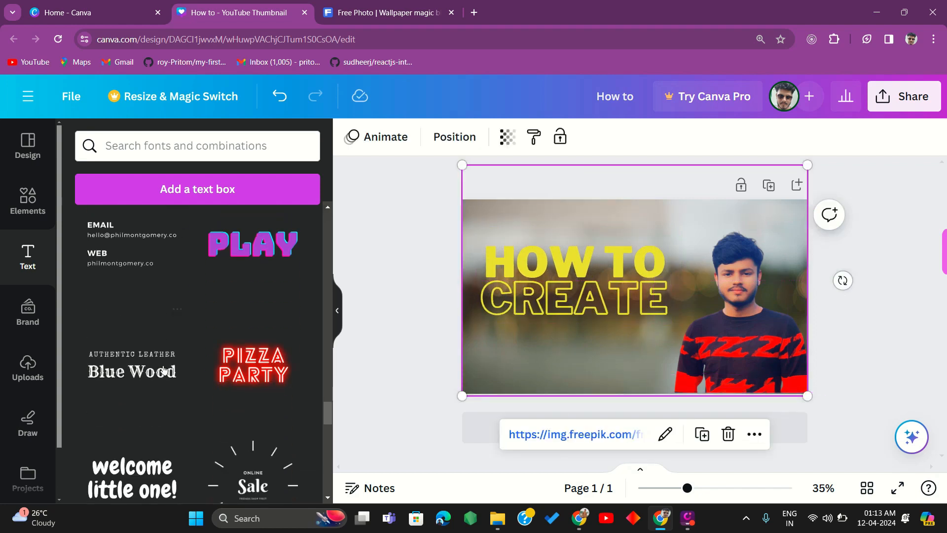
pyautogui.scroll(-5, 193, 281)
pyautogui.scroll(3, 176, 345)
pyautogui.scroll(6, 197, 323)
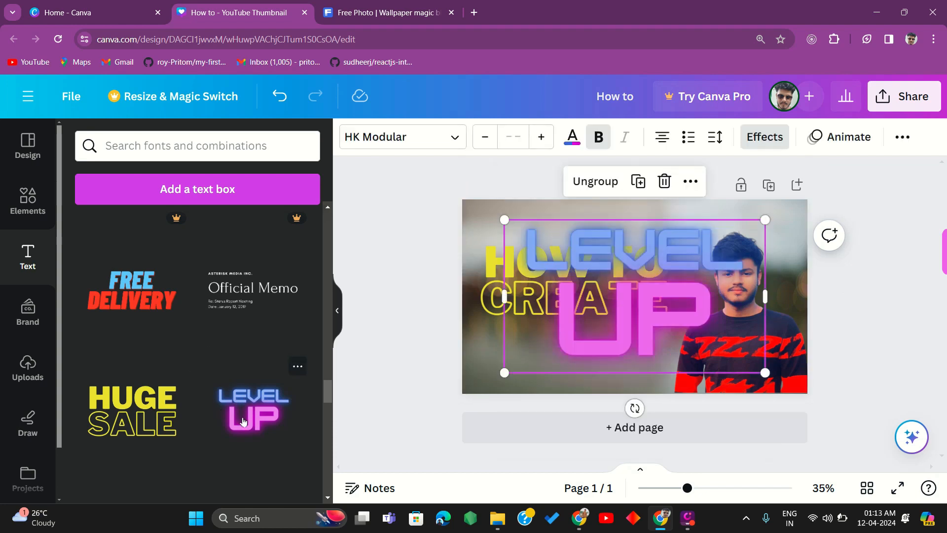
pyautogui.hotkey('ctrl', 'd')
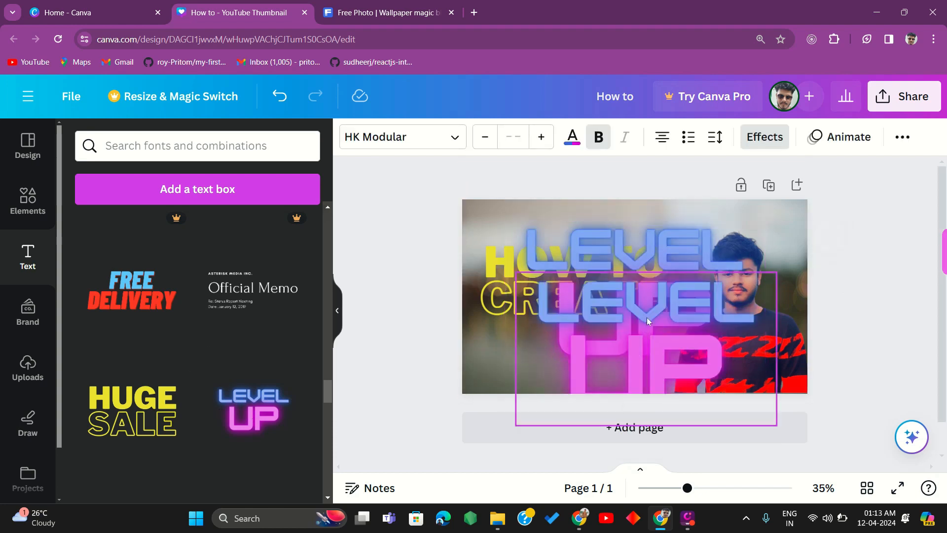
pyautogui.click(676, 229)
pyautogui.moveTo(644, 342)
pyautogui.mouseDown()
pyautogui.moveTo(644, 409)
pyautogui.moveTo(644, 331)
pyautogui.mouseUp()
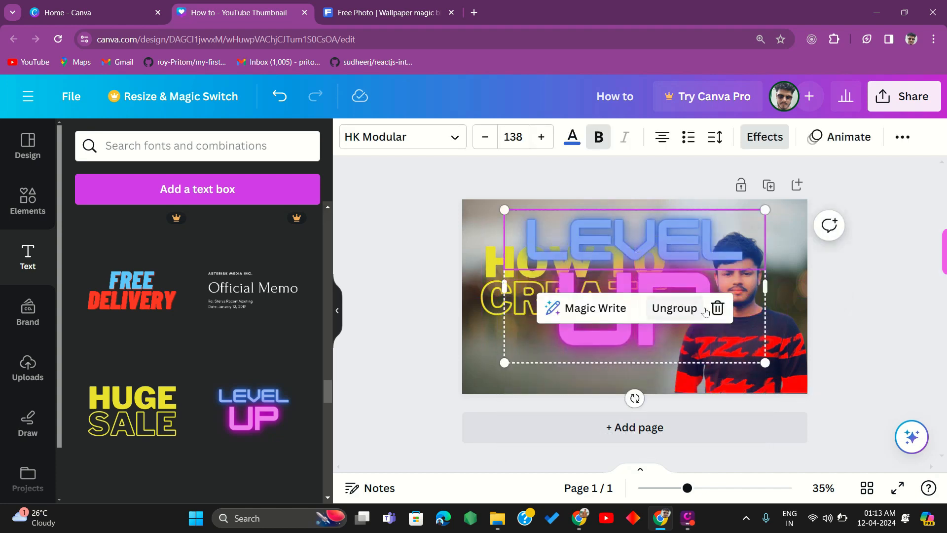
# Step: Replace the blue neon word "LEVEL" with "THUMBNAIL"
pyautogui.doubleClick(680, 249)
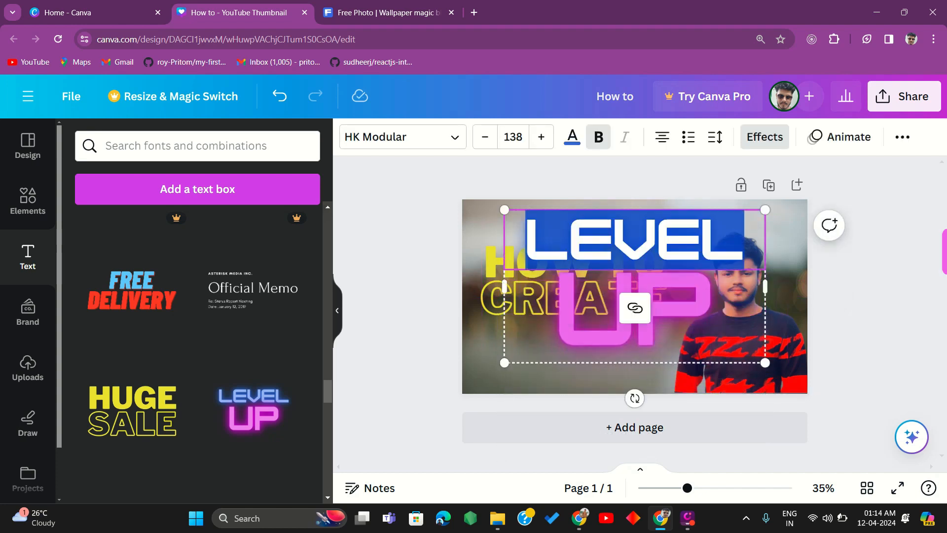
pyautogui.click(744, 251)
pyautogui.click(743, 263)
pyautogui.click(743, 242)
pyautogui.click(744, 241)
pyautogui.press('BackSpace')
pyautogui.press('BackSpace')
pyautogui.press('BackSpace')
pyautogui.press('BackSpace')
pyautogui.press('BackSpace')
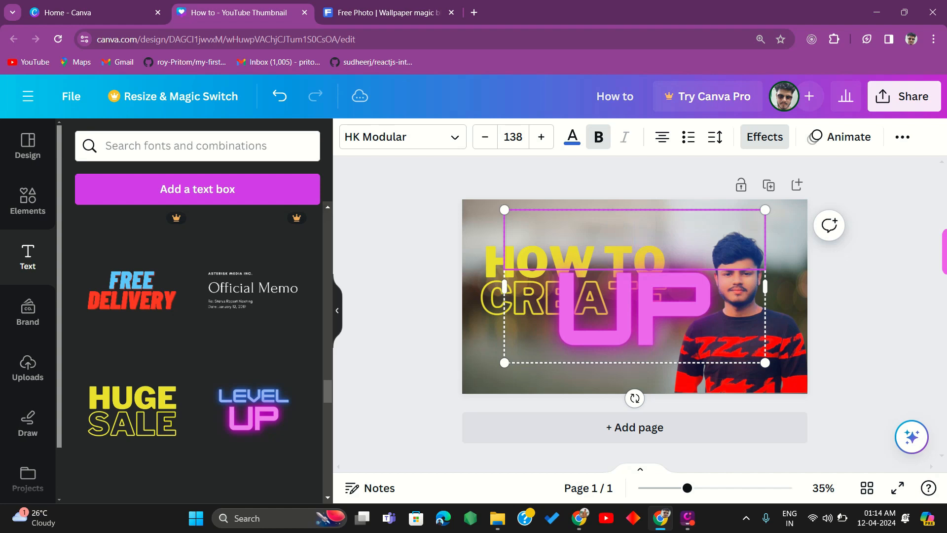
pyautogui.write('THU')
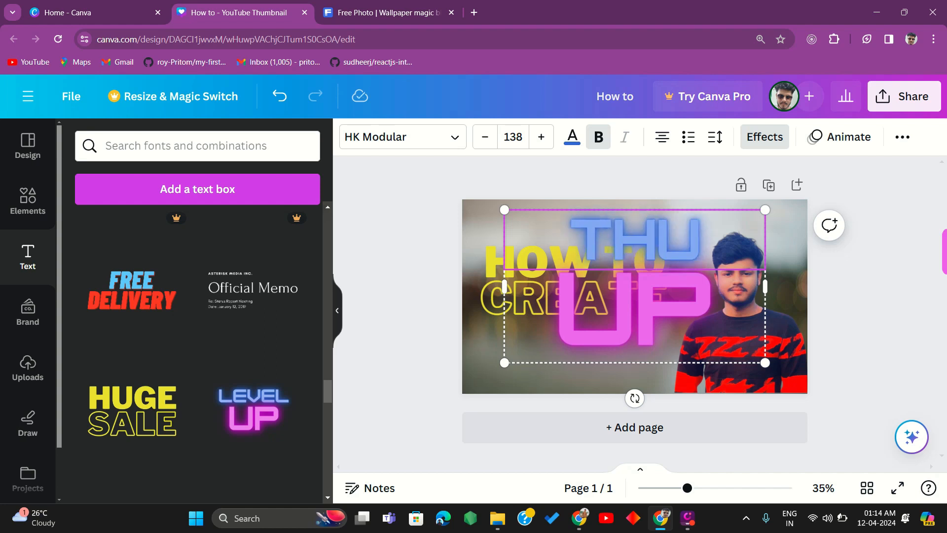
pyautogui.write('MBNAIL')
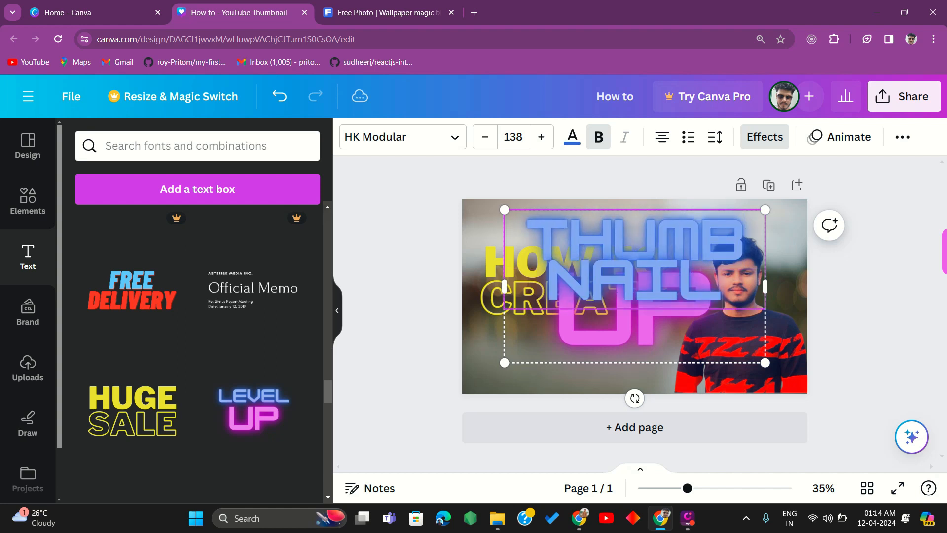
# Step: Clear the pink word "UP" and resize the neon group so "THUMBNAIL" fits on one line
pyautogui.click(617, 324)
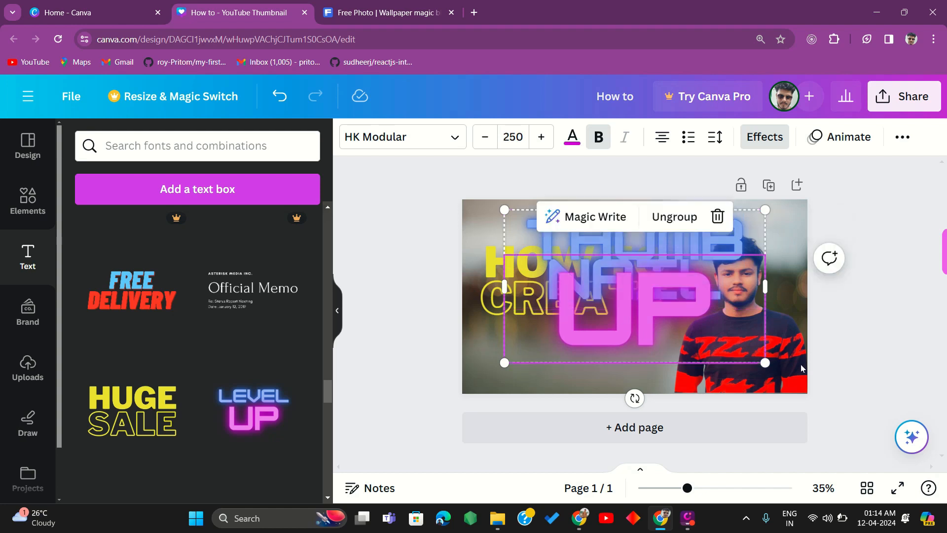
pyautogui.moveTo(797, 277); pyautogui.dragTo(797, 285)
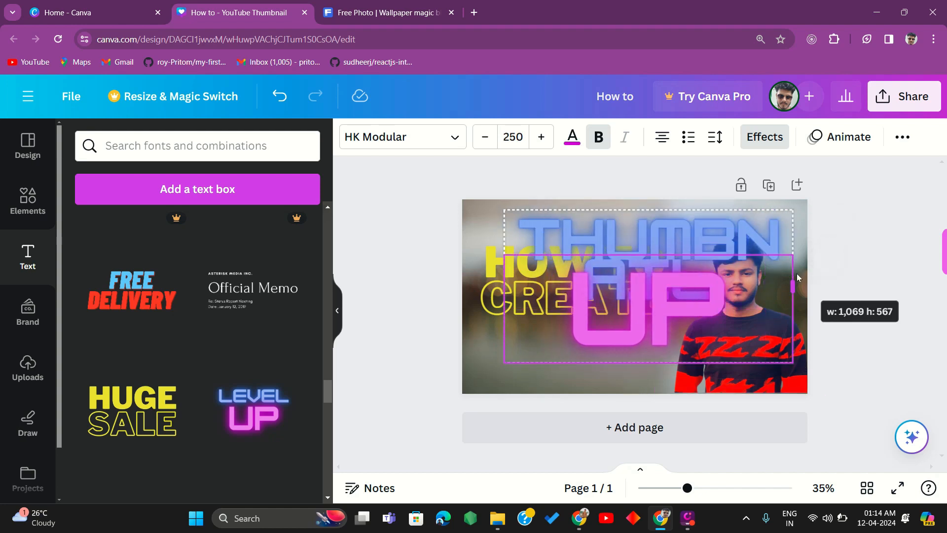
pyautogui.moveTo(797, 362); pyautogui.dragTo(693, 308)
pyautogui.moveTo(692, 259); pyautogui.dragTo(767, 246)
pyautogui.click(721, 228)
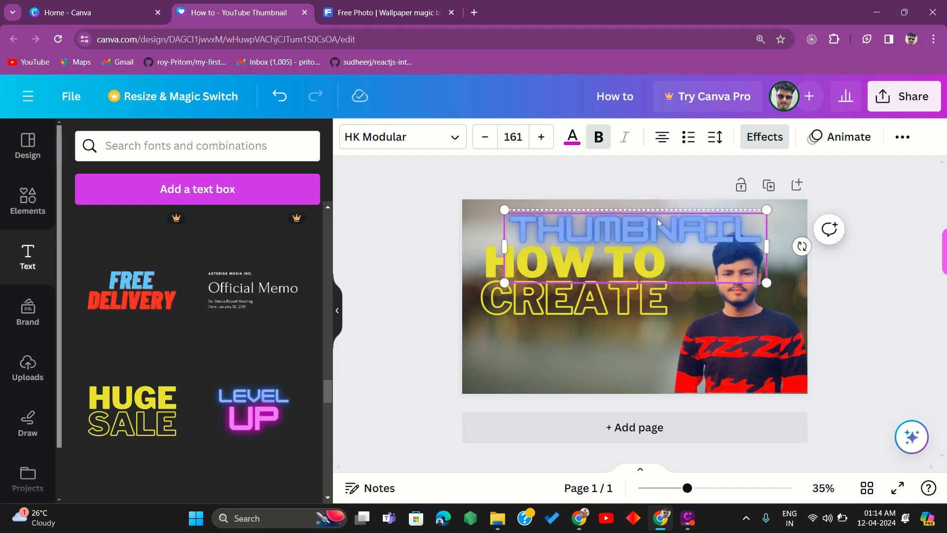
# Step: Move the "THUMBNAIL" group directly below "CREATE" and shrink it until its empty second text line is size 99.6
pyautogui.click(632, 321)
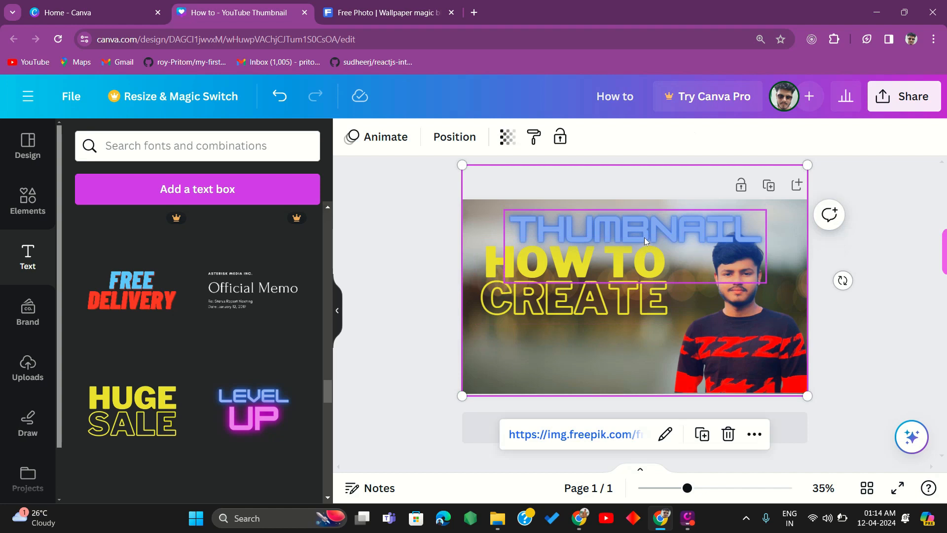
pyautogui.click(644, 238)
pyautogui.moveTo(644, 237); pyautogui.dragTo(611, 339)
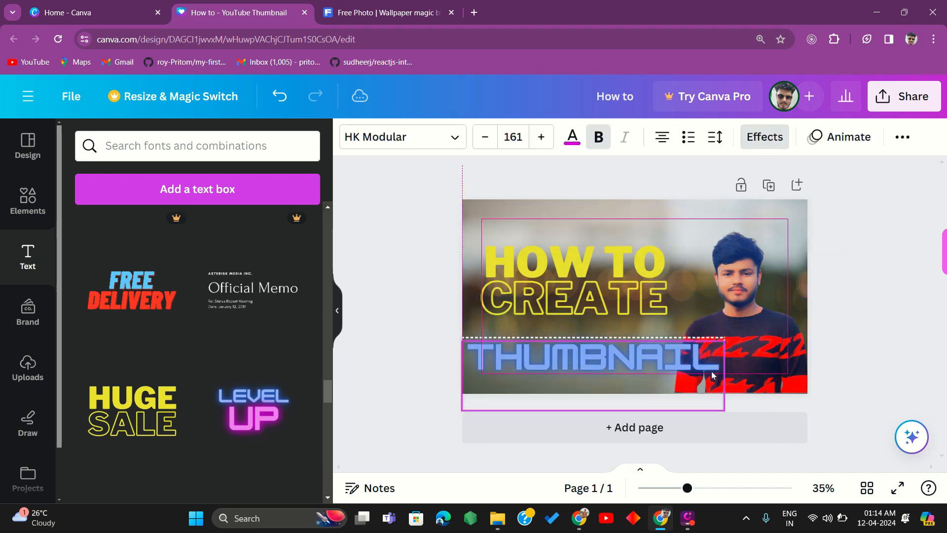
pyautogui.moveTo(720, 365); pyautogui.dragTo(662, 362)
pyautogui.moveTo(657, 422); pyautogui.dragTo(594, 392)
pyautogui.moveTo(611, 353); pyautogui.dragTo(626, 377)
pyautogui.moveTo(566, 356); pyautogui.dragTo(585, 343)
pyautogui.click(532, 261)
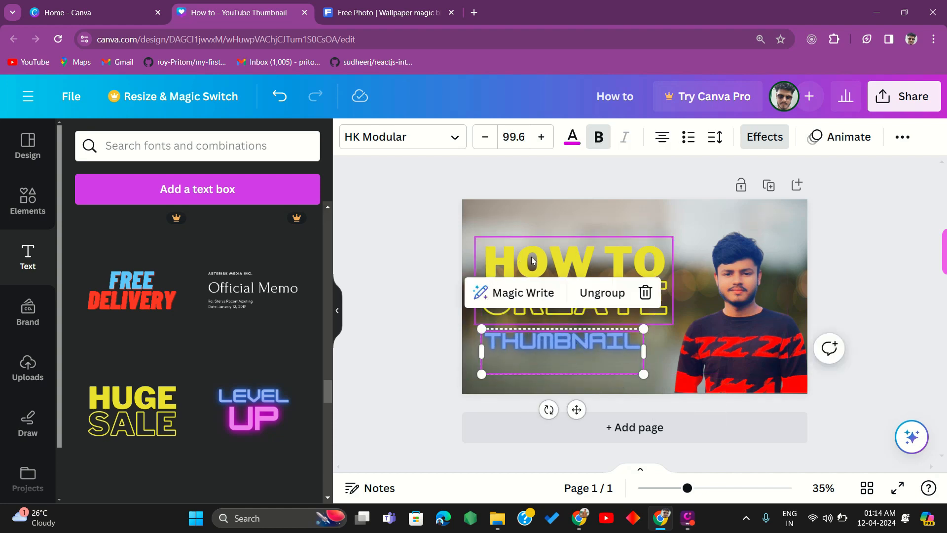
pyautogui.doubleClick(485, 265)
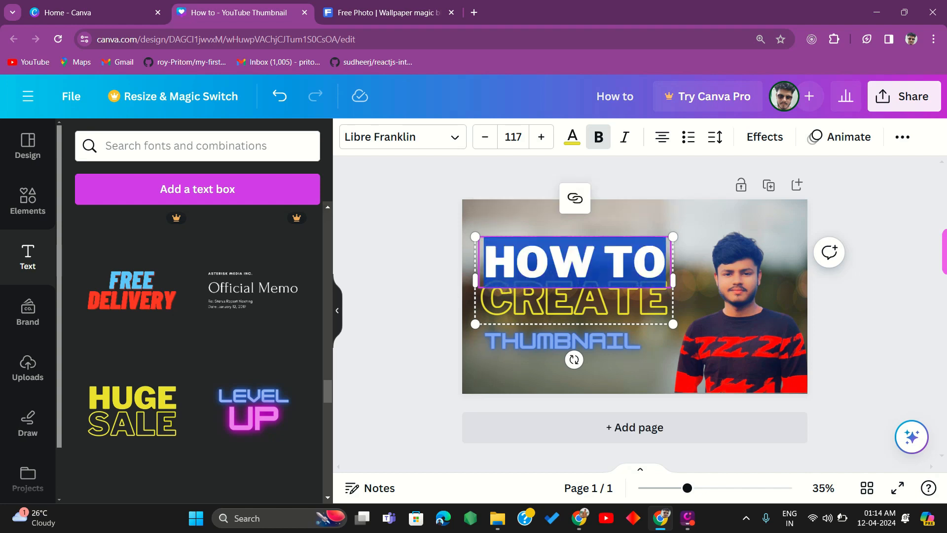
pyautogui.press('BackSpace')
pyautogui.hotkey('ctrl', 'z')
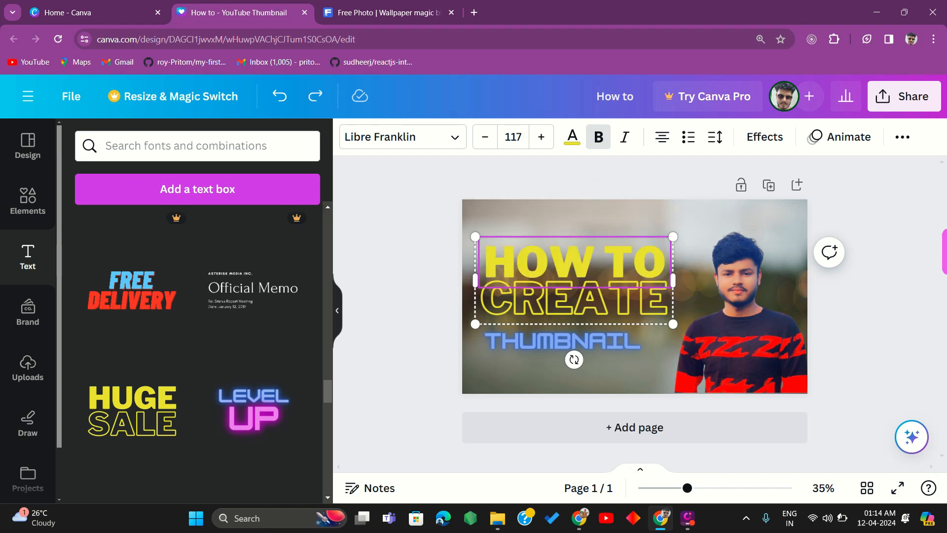
pyautogui.click(703, 227)
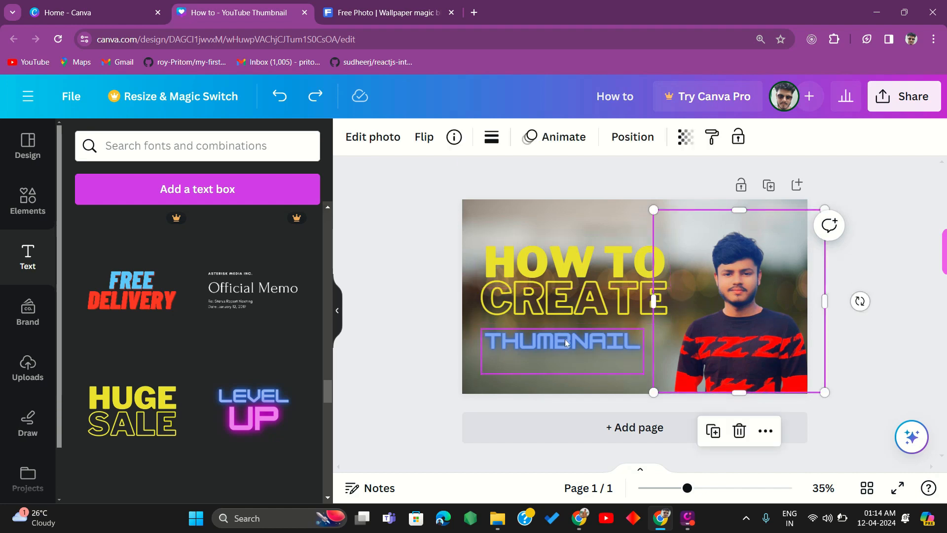
pyautogui.click(559, 216)
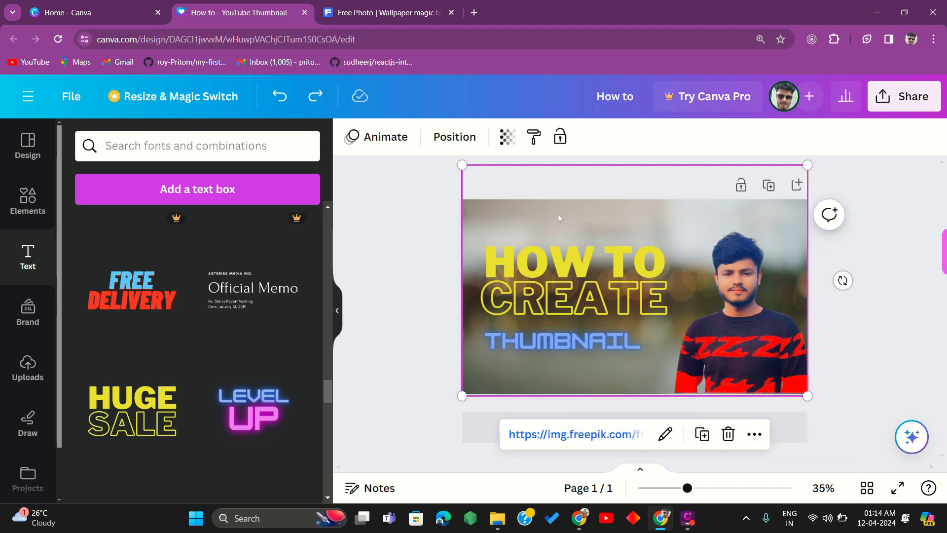
# Step: Add the gold "Family Time" font combination, shrink it and place it below "THUMBNAIL" at the page's lower edge
pyautogui.scroll(-7, 162, 364)
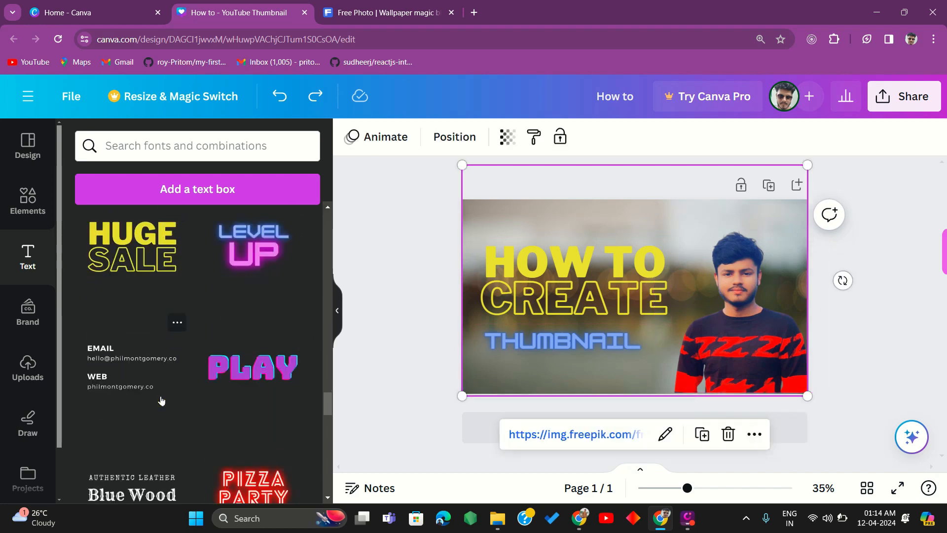
pyautogui.scroll(-3, 160, 400)
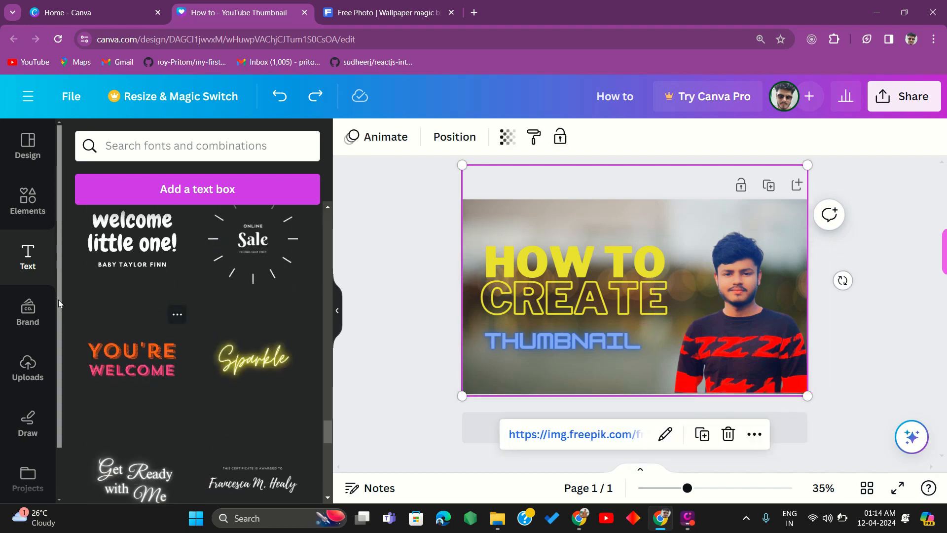
pyautogui.scroll(-3, 205, 437)
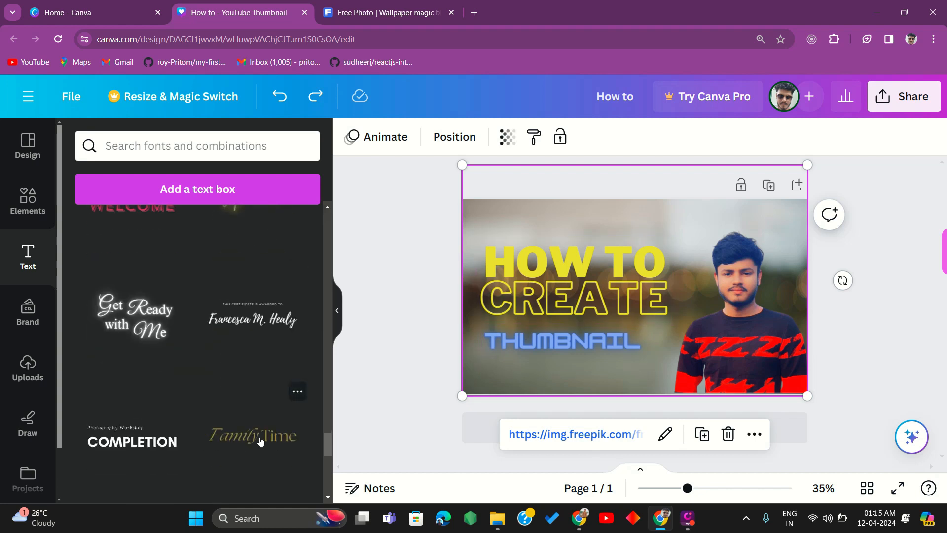
pyautogui.click(260, 441)
pyautogui.moveTo(528, 302); pyautogui.dragTo(563, 387)
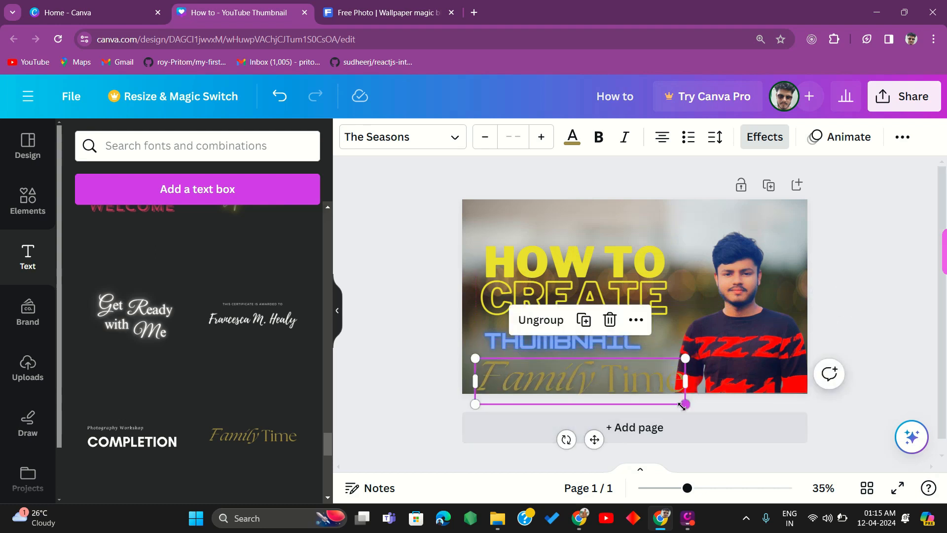
pyautogui.moveTo(665, 392); pyautogui.dragTo(609, 393)
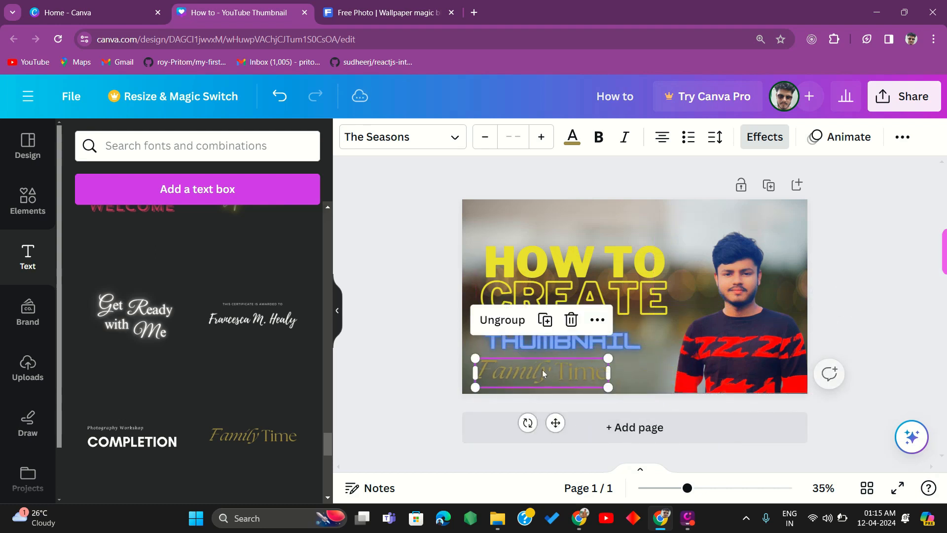
pyautogui.moveTo(546, 373); pyautogui.dragTo(544, 380)
# Step: Clear the gold word "Time" and replace "Family" with "Free" in the text below "THUMBNAIL"
pyautogui.click(581, 384)
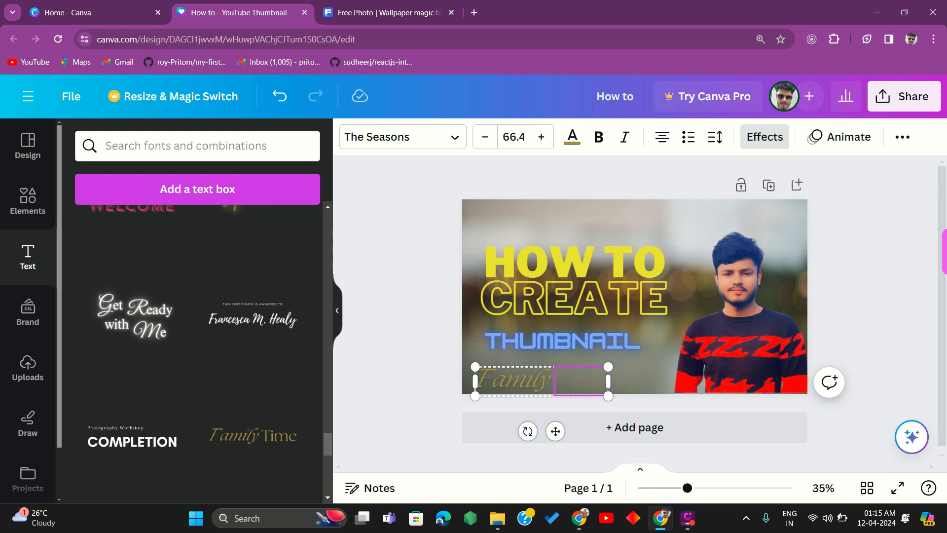
pyautogui.click(522, 378)
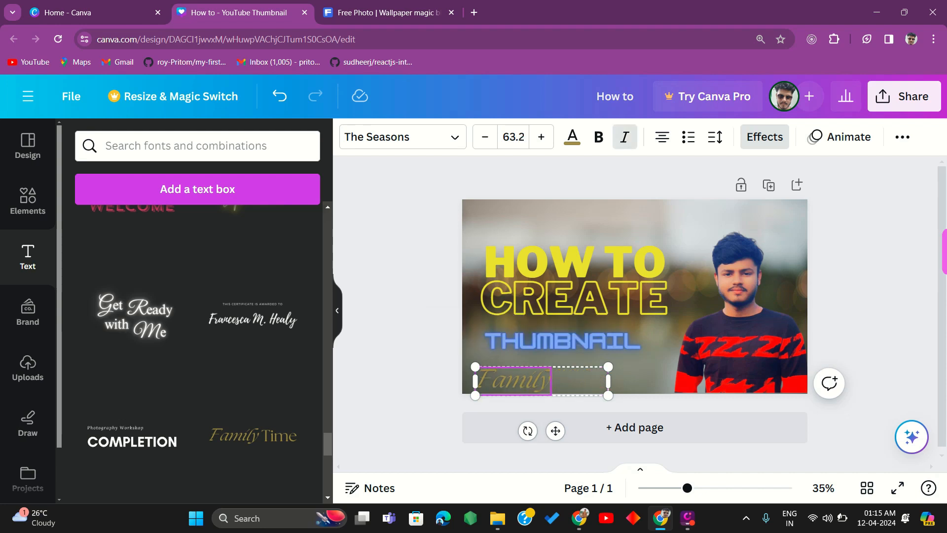
pyautogui.press('BackSpace')
pyautogui.press('BackSpace')
pyautogui.press('BackSpace')
pyautogui.write('Free')
pyautogui.press('Delete')
pyautogui.click(729, 256)
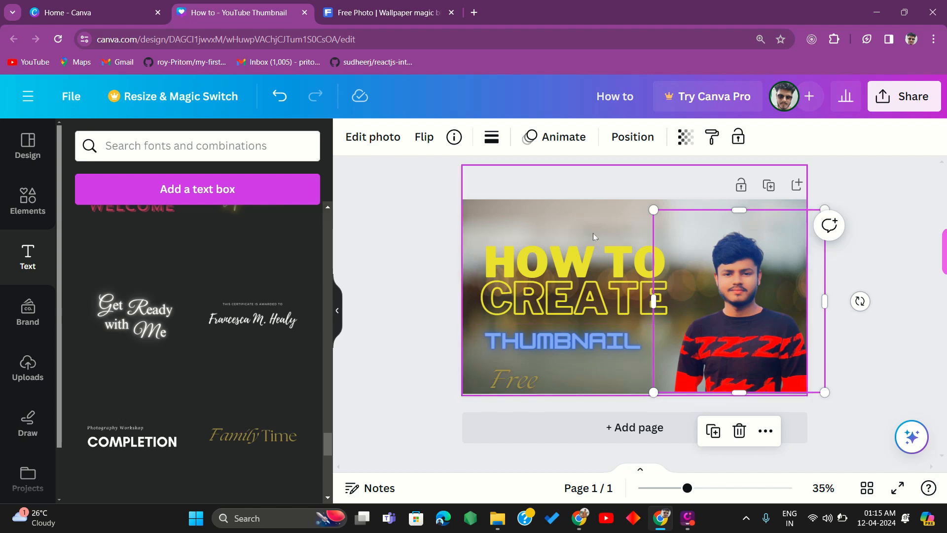
pyautogui.click(440, 249)
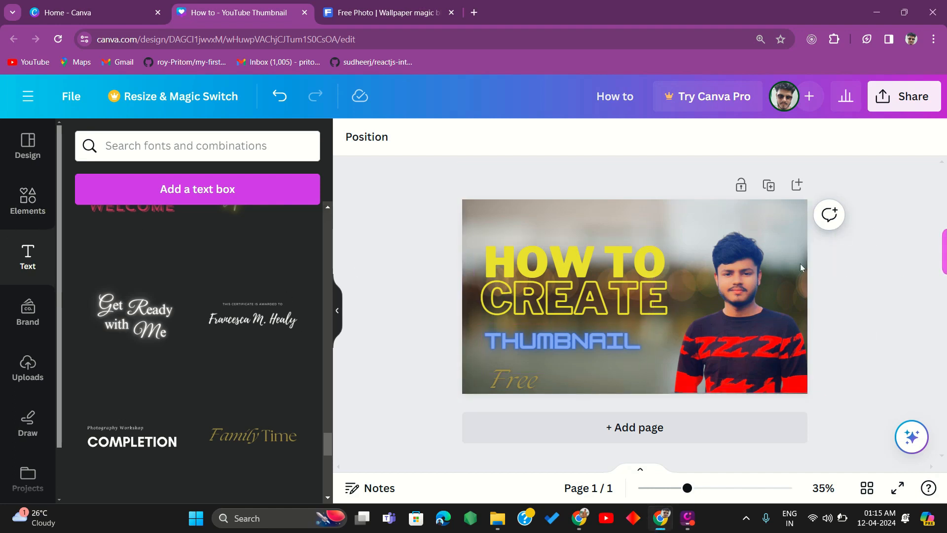
pyautogui.click(32, 203)
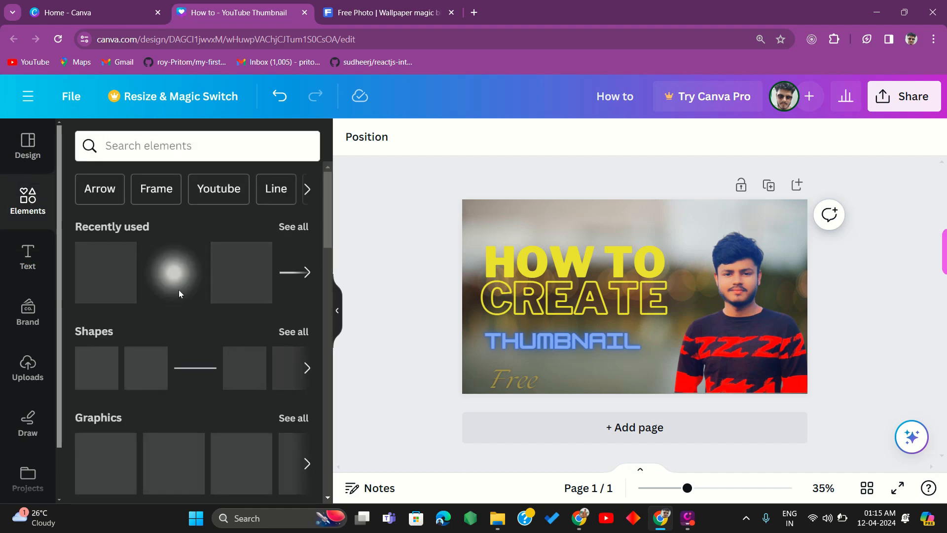
pyautogui.scroll(-3, 193, 378)
pyautogui.scroll(3, 194, 378)
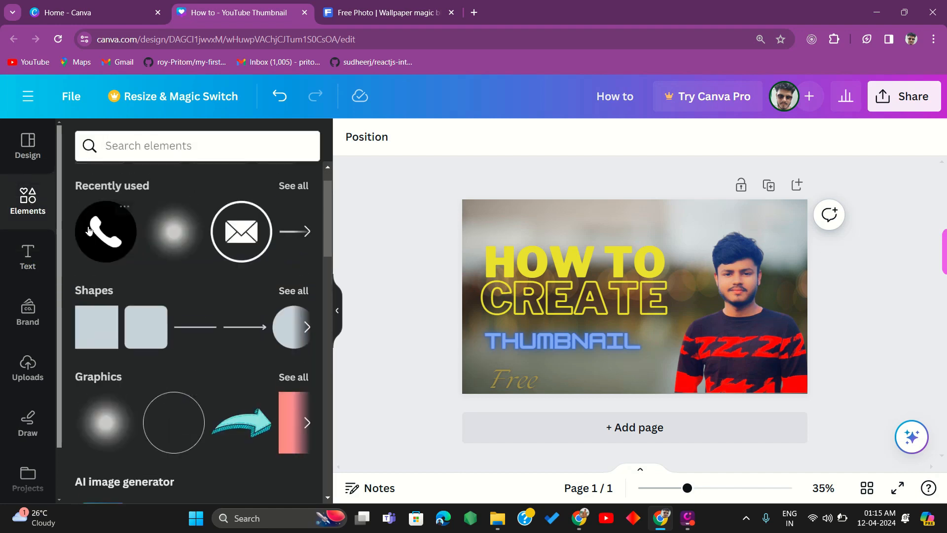
pyautogui.click(96, 230)
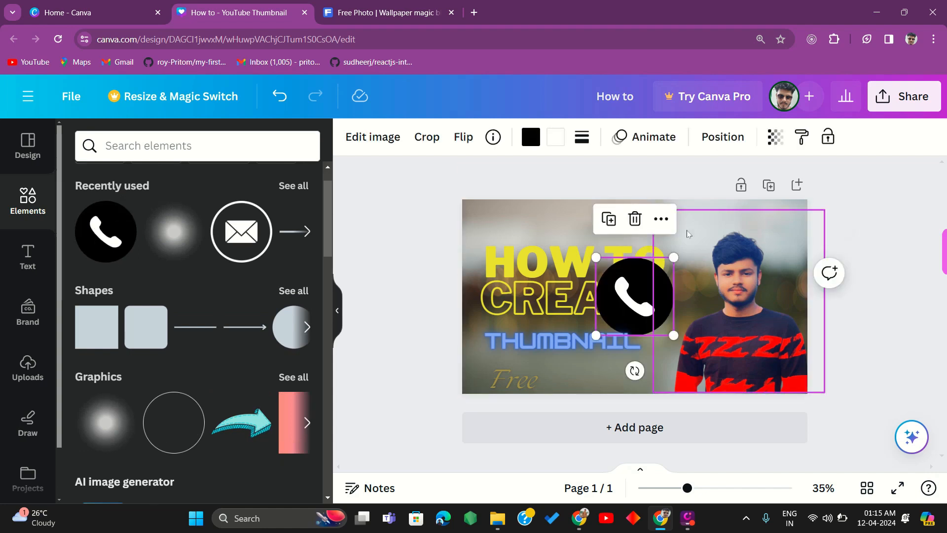
pyautogui.click(627, 221)
# Step: Browse the YouTube thumbnail templates and the font combinations for design ideas
pyautogui.click(27, 145)
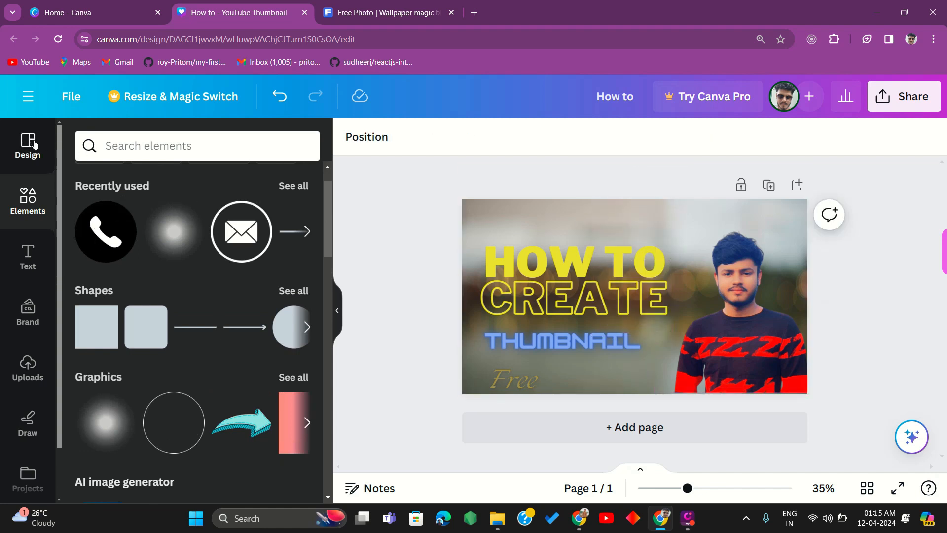
pyautogui.scroll(-3, 188, 419)
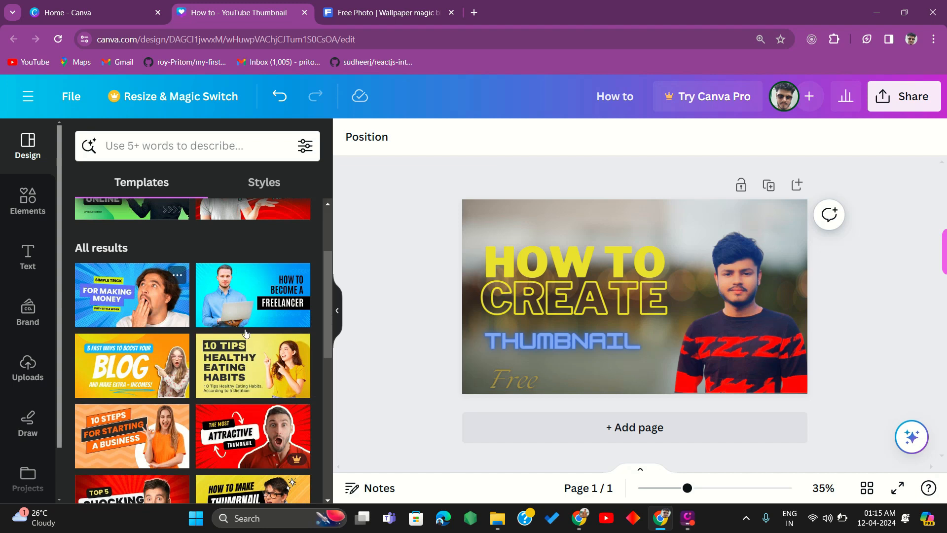
pyautogui.scroll(-8, 148, 385)
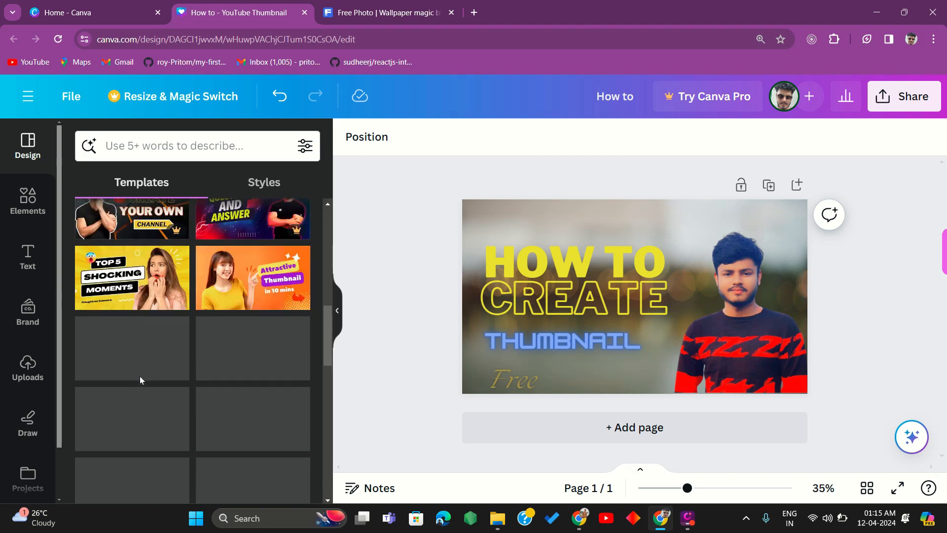
pyautogui.scroll(3, 143, 377)
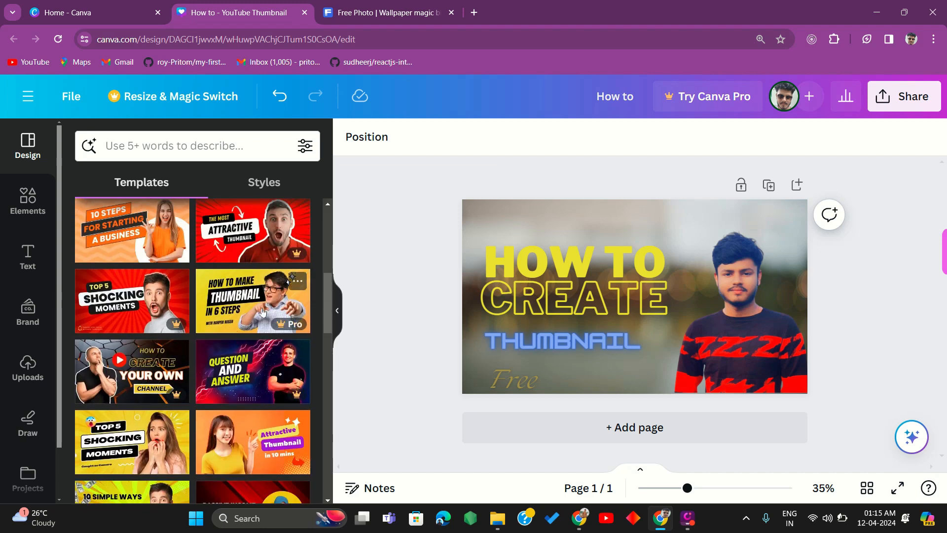
pyautogui.scroll(6, 113, 378)
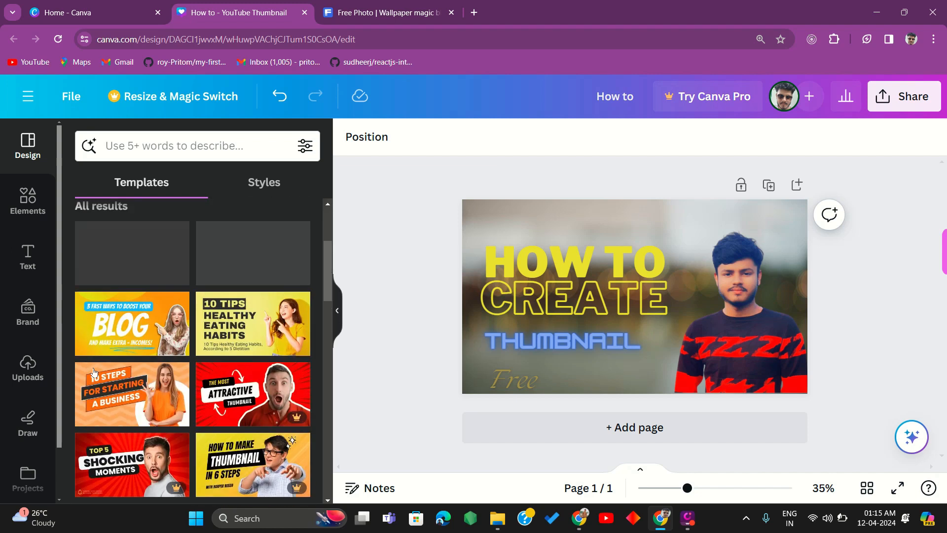
pyautogui.scroll(-10, 148, 370)
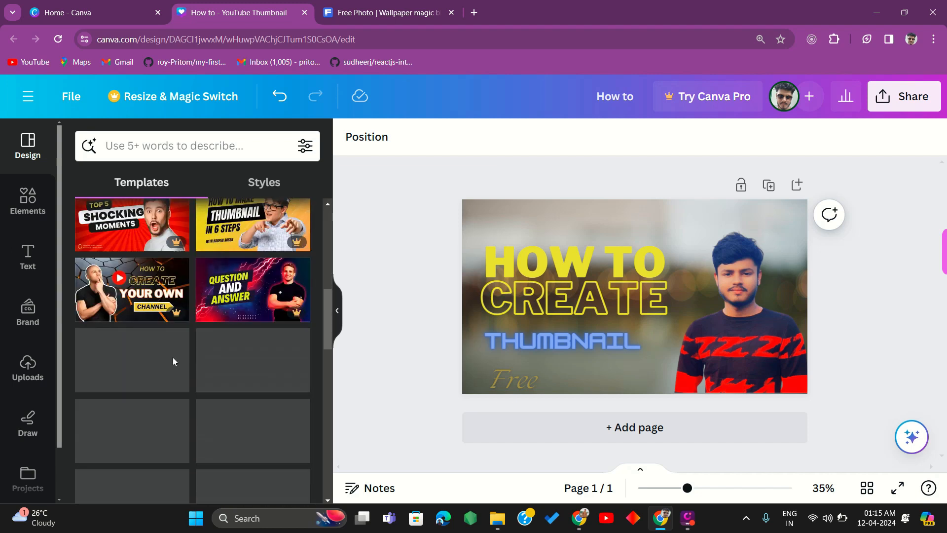
pyautogui.scroll(5, 163, 365)
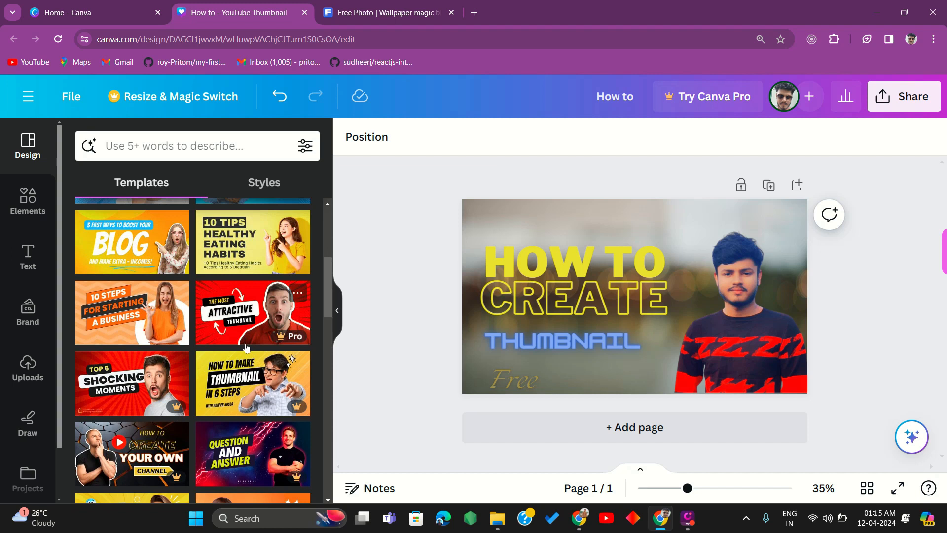
pyautogui.scroll(3, 184, 390)
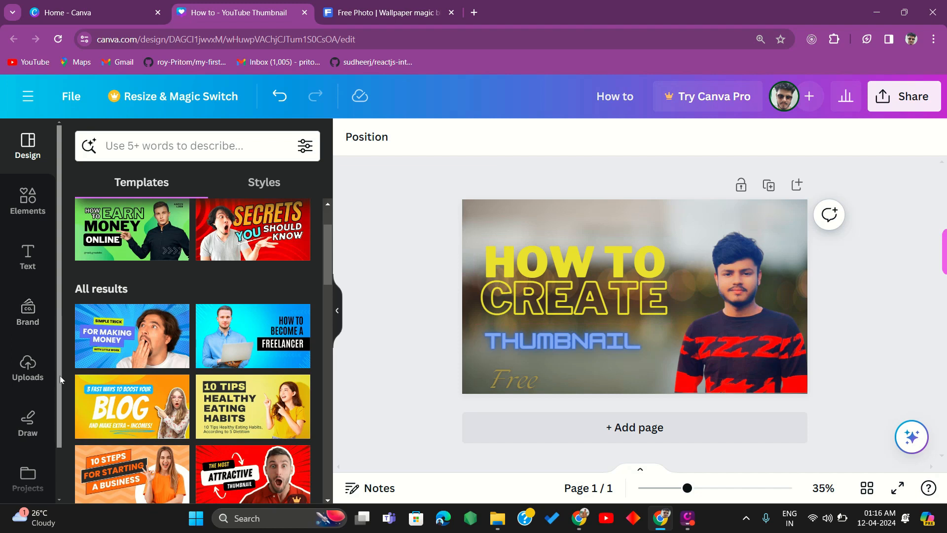
pyautogui.click(17, 263)
pyautogui.scroll(-5, 291, 385)
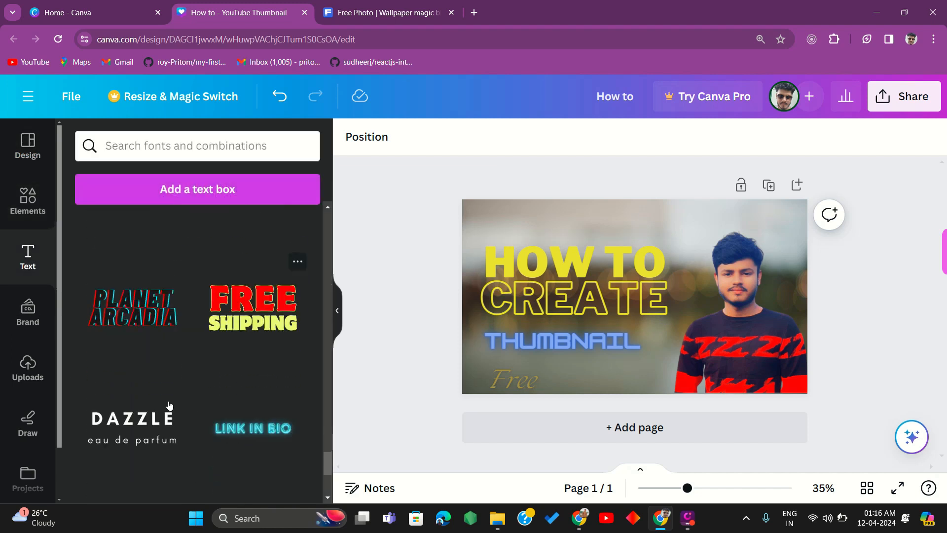
pyautogui.click(28, 433)
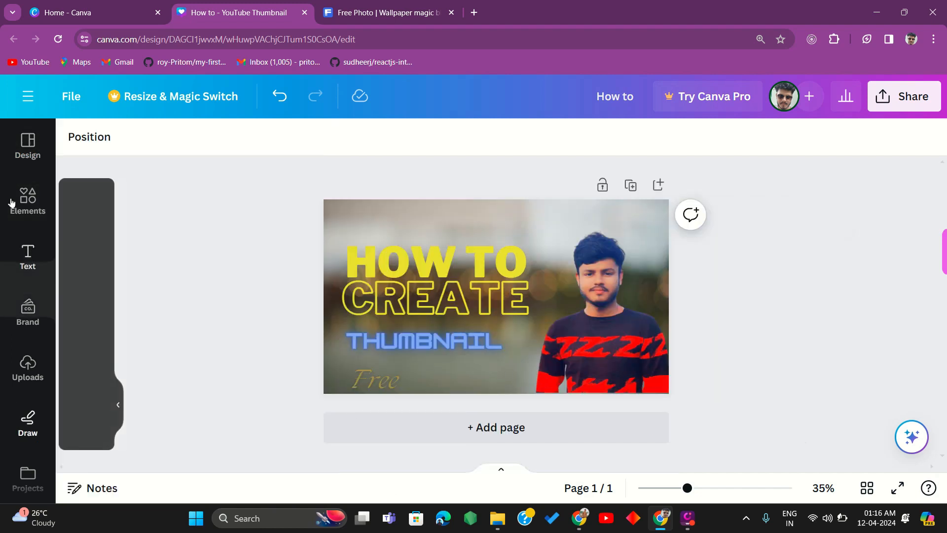
pyautogui.click(28, 145)
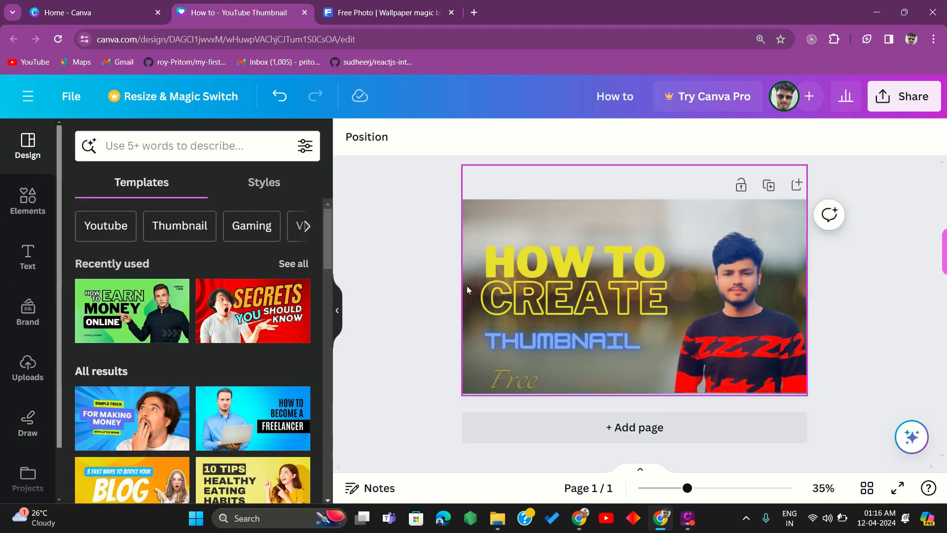
# Step: Download the finished thumbnail design as a PNG file
pyautogui.click(911, 98)
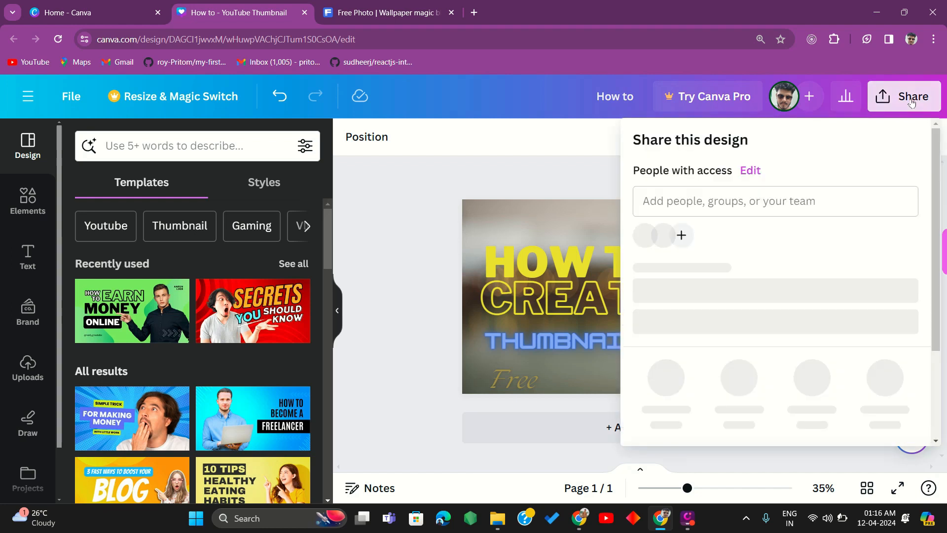
pyautogui.scroll(-3, 771, 320)
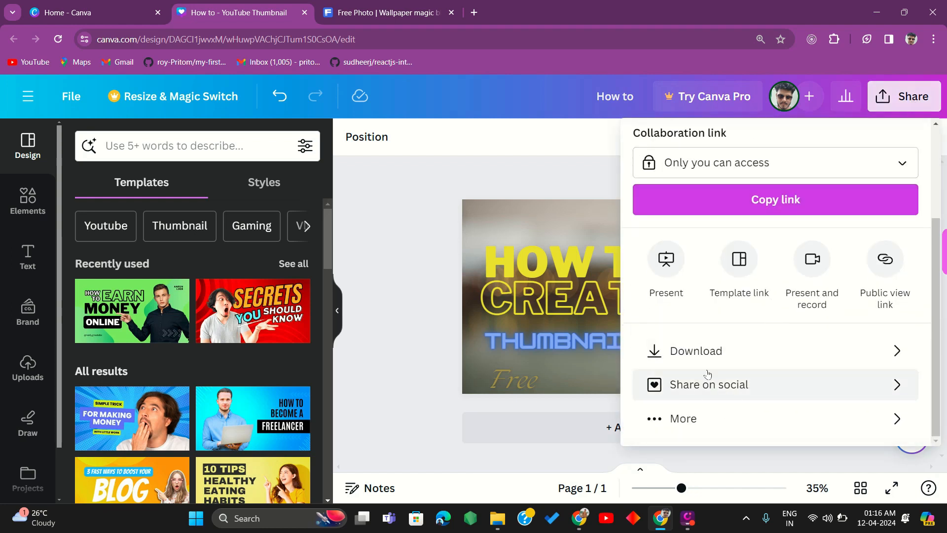
pyautogui.click(697, 353)
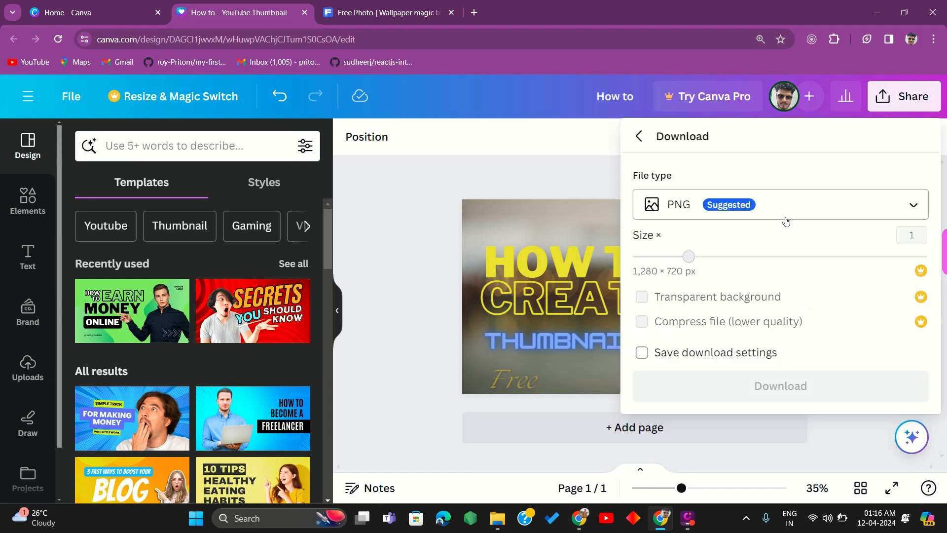
pyautogui.click(787, 207)
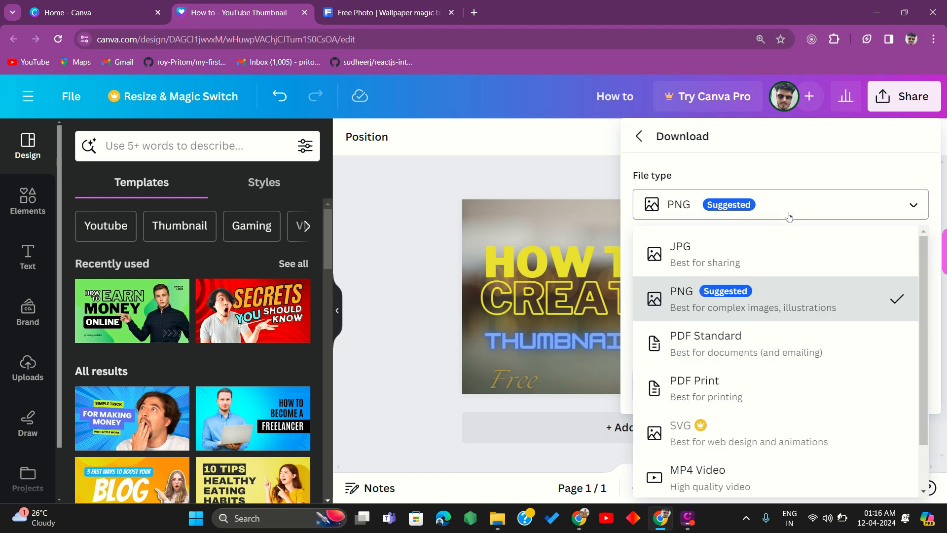
pyautogui.click(782, 308)
pyautogui.click(788, 387)
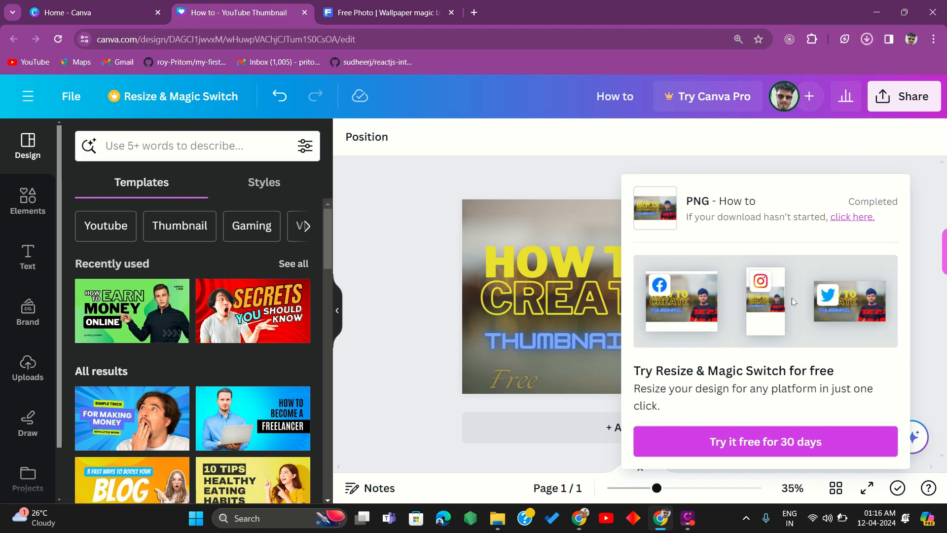
# Step: Switch to File Explorer's Downloads folder and open the exported image How to.png for viewing
pyautogui.moveTo(497, 518)
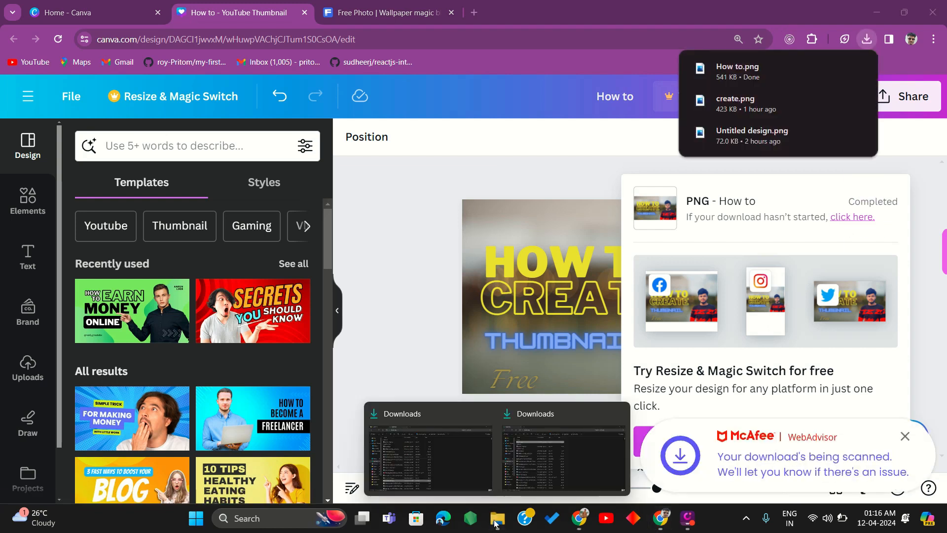
pyautogui.click(441, 470)
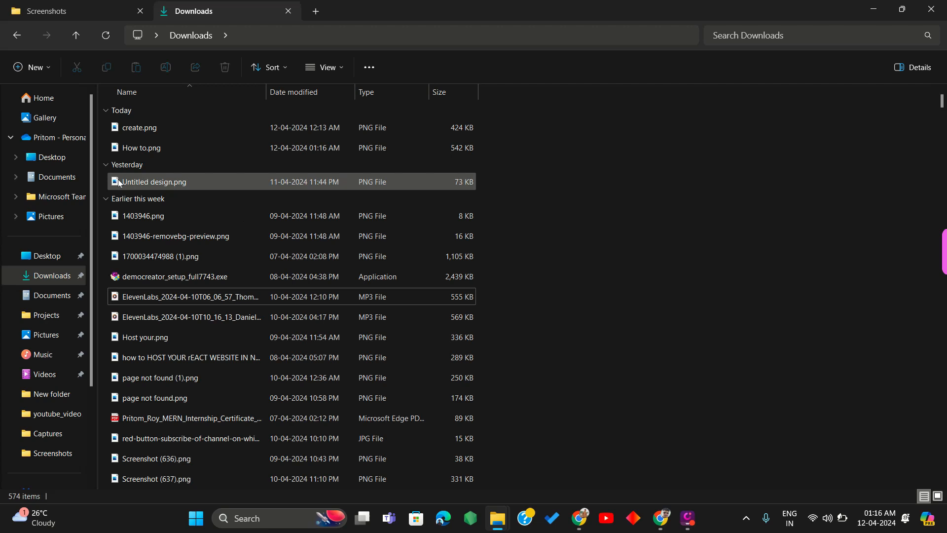
pyautogui.click(156, 150)
pyautogui.doubleClick(155, 148)
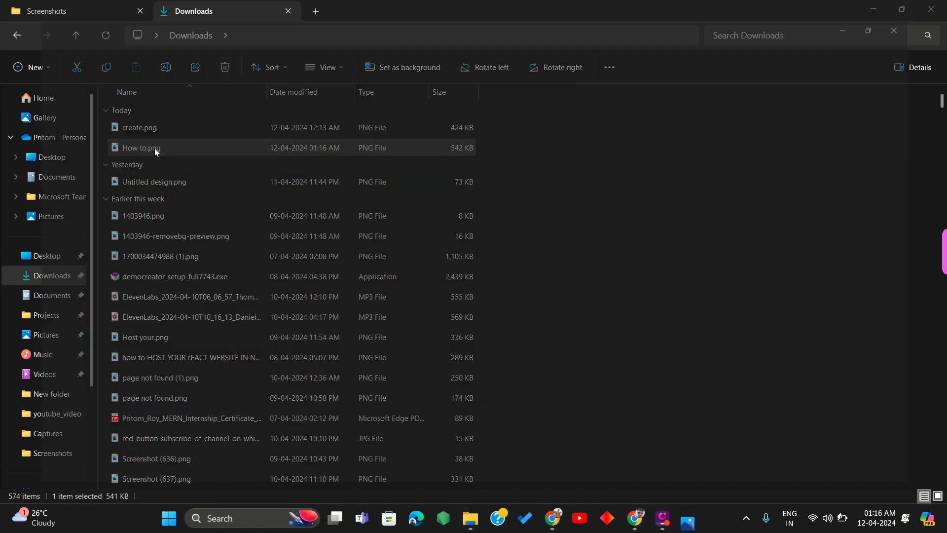